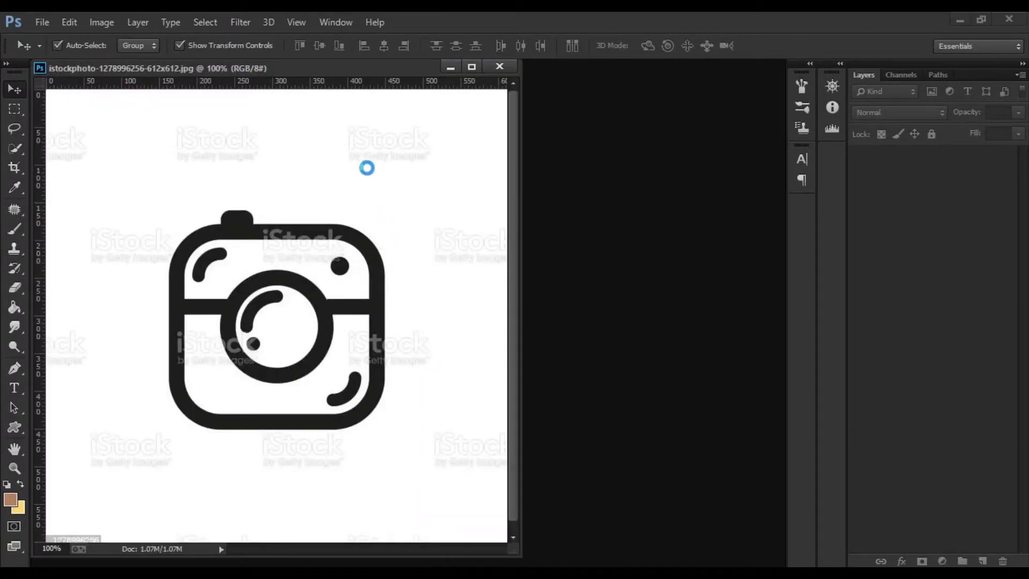
Dock the floating camera image as a tab in the workspace
mouse_move(340, 66)
mouse_down()
mouse_move(477, 89)
mouse_move(480, 67)
mouse_up()
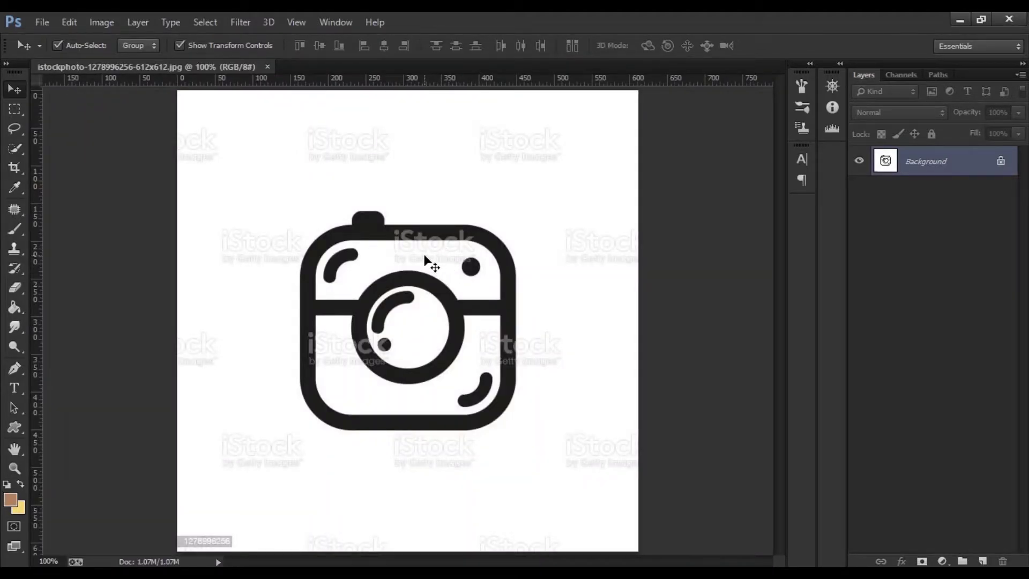
scroll(375, 356, up, 2)
scroll(375, 357, up, 2)
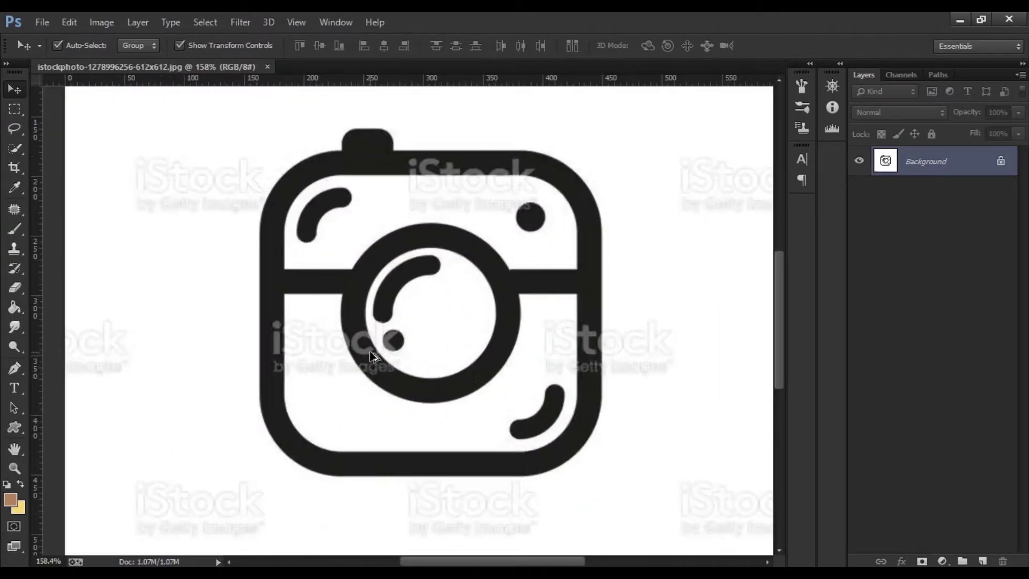
scroll(373, 355, up, 2)
scroll(374, 355, down, 2)
scroll(374, 355, down, 2)
scroll(374, 354, down, 1)
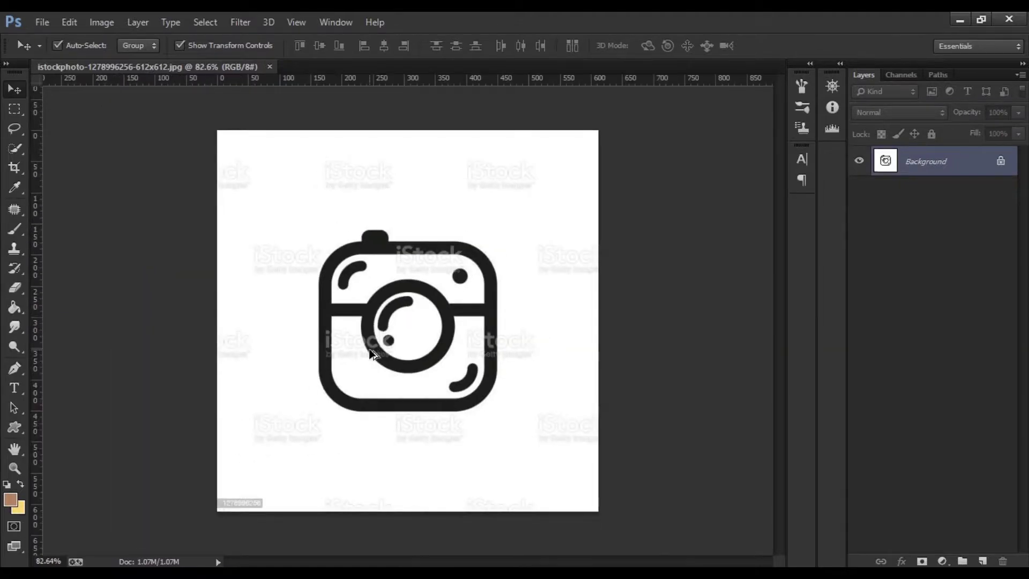
scroll(374, 355, up, 1)
scroll(373, 355, down, 1)
scroll(372, 355, up, 2)
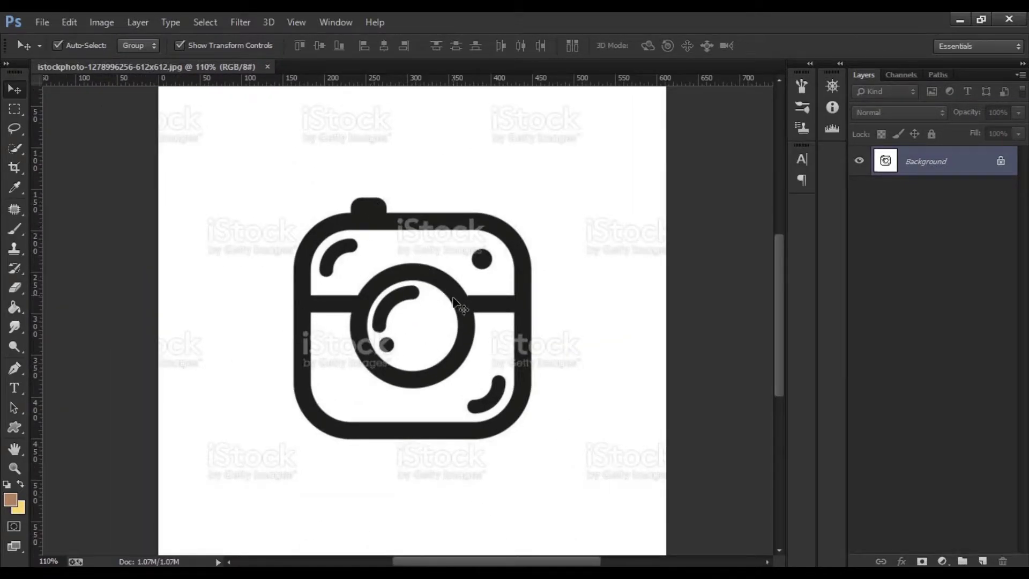
scroll(421, 329, up, 1)
scroll(421, 329, down, 2)
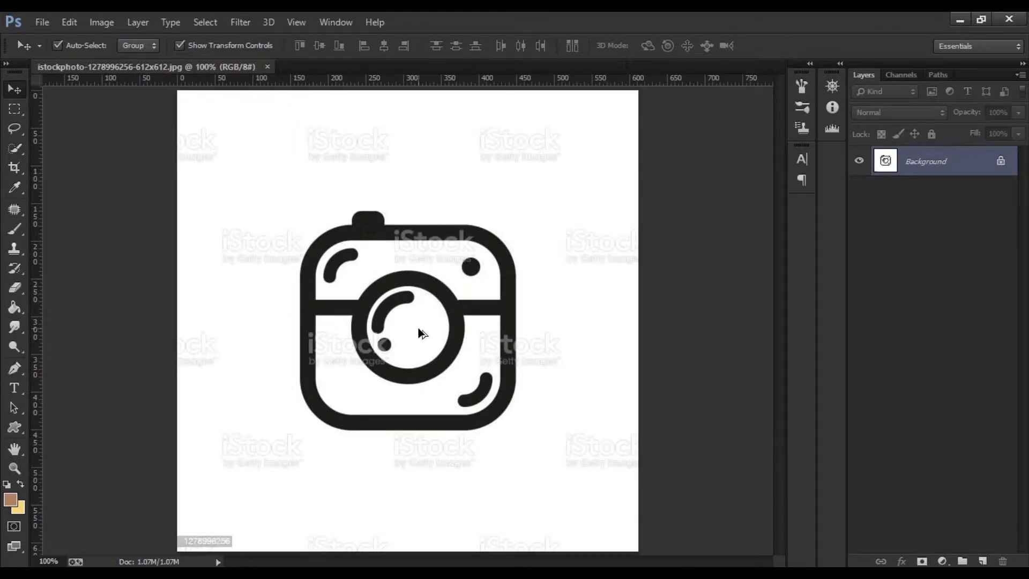
scroll(421, 332, down, 1)
scroll(419, 330, up, 1)
scroll(418, 330, down, 1)
scroll(419, 330, up, 1)
Duplicate the Background into Layer 1 and make Layer 1 active
key(ctrl+j)
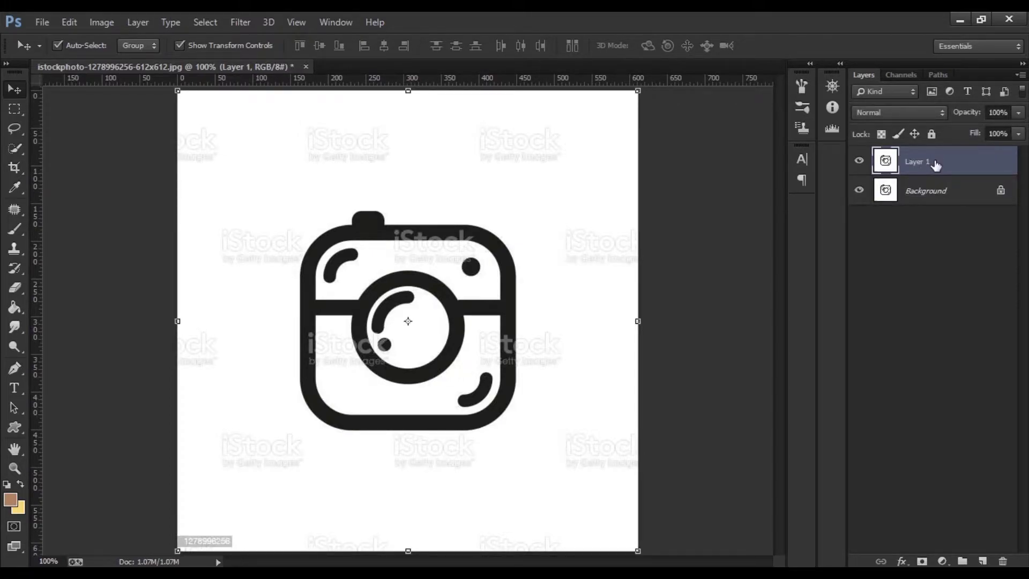
click(933, 252)
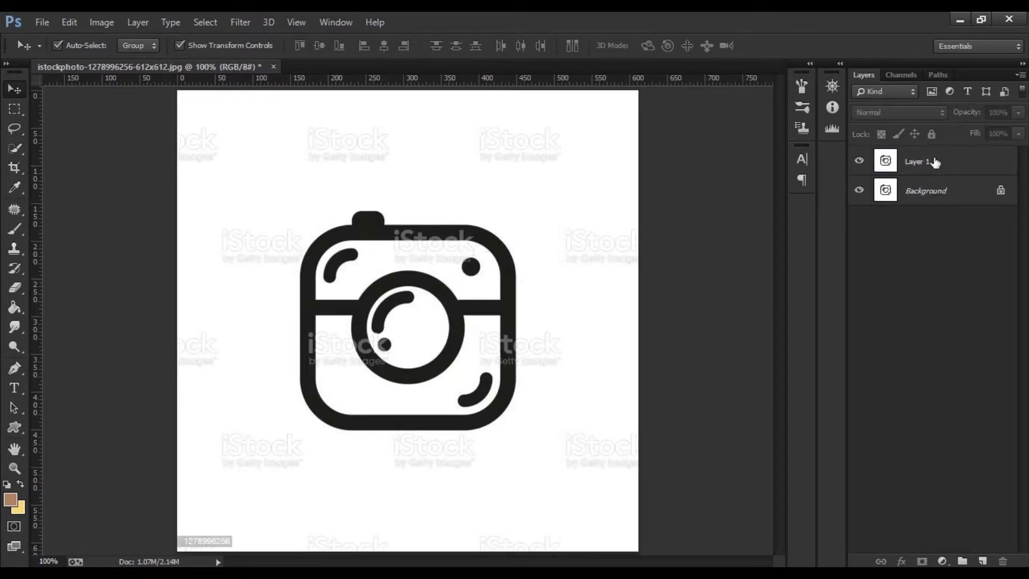
click(934, 162)
click(931, 249)
click(926, 169)
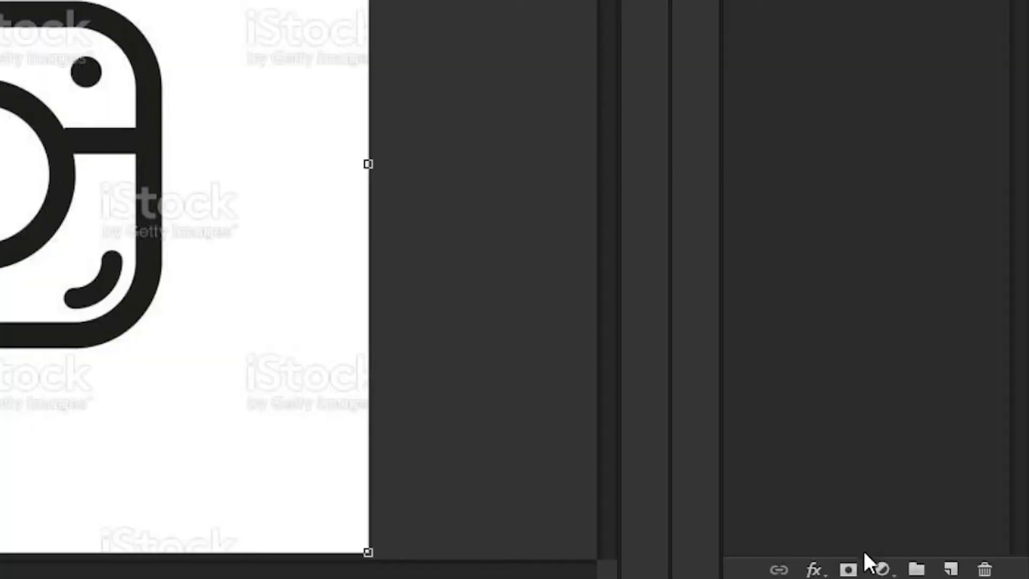
Add a Levels adjustment, tuning input and output sliders until the iStock watermarks vanish
click(883, 572)
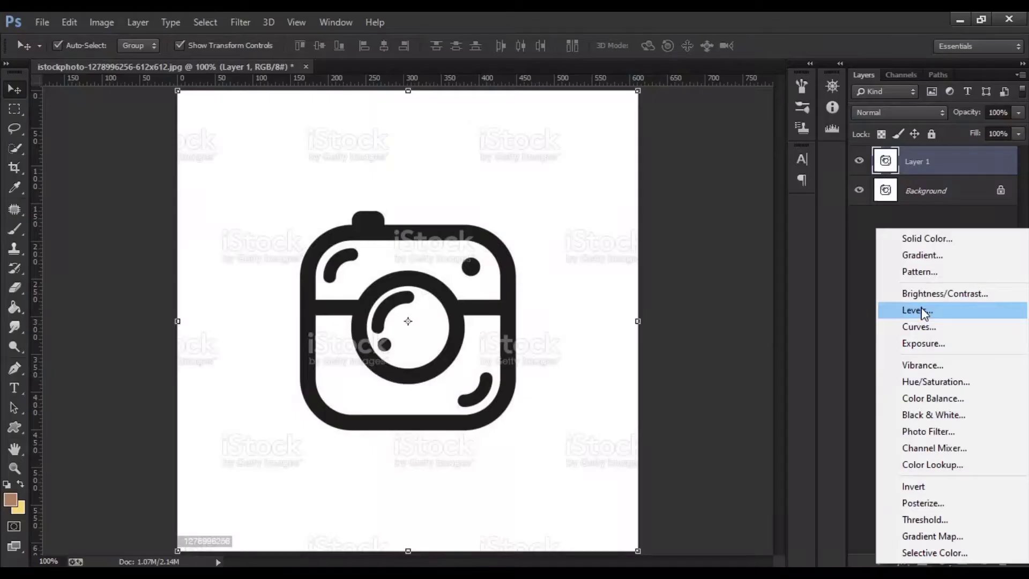
click(921, 306)
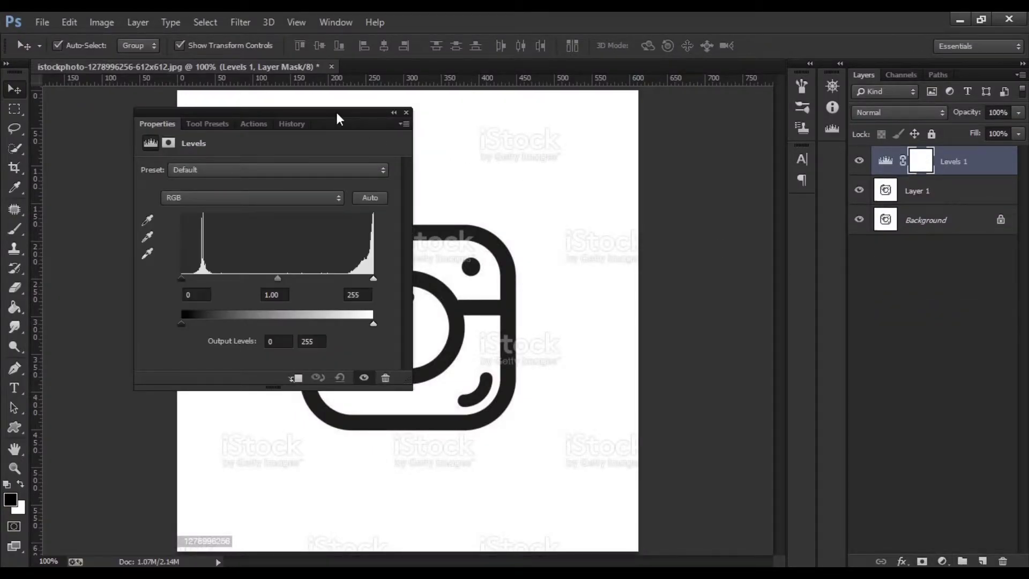
drag(342, 115, 743, 169)
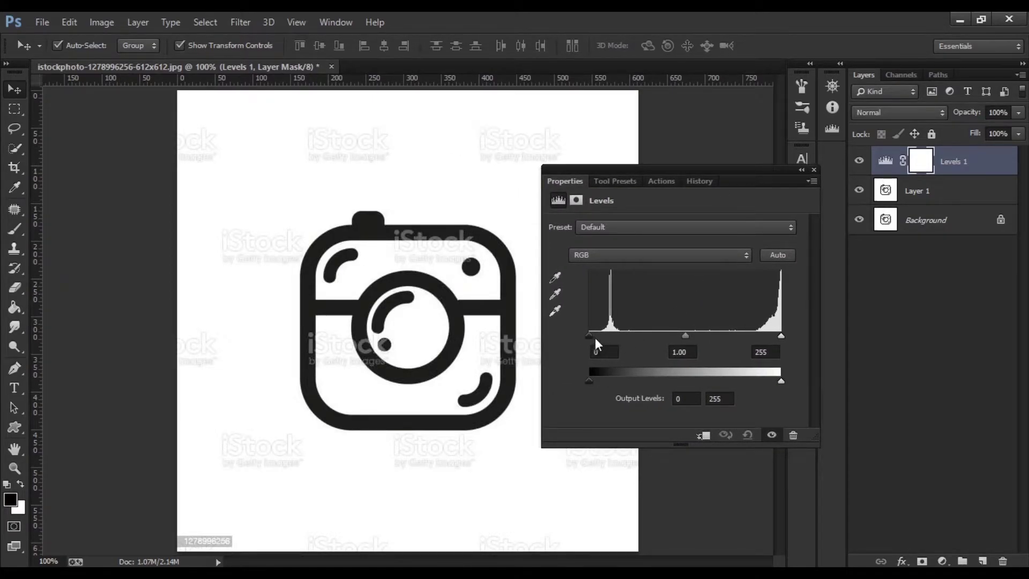
mouse_move(587, 334)
mouse_down()
mouse_move(601, 334)
mouse_move(586, 332)
mouse_up()
drag(685, 336, 688, 336)
drag(590, 380, 635, 380)
drag(687, 335, 756, 335)
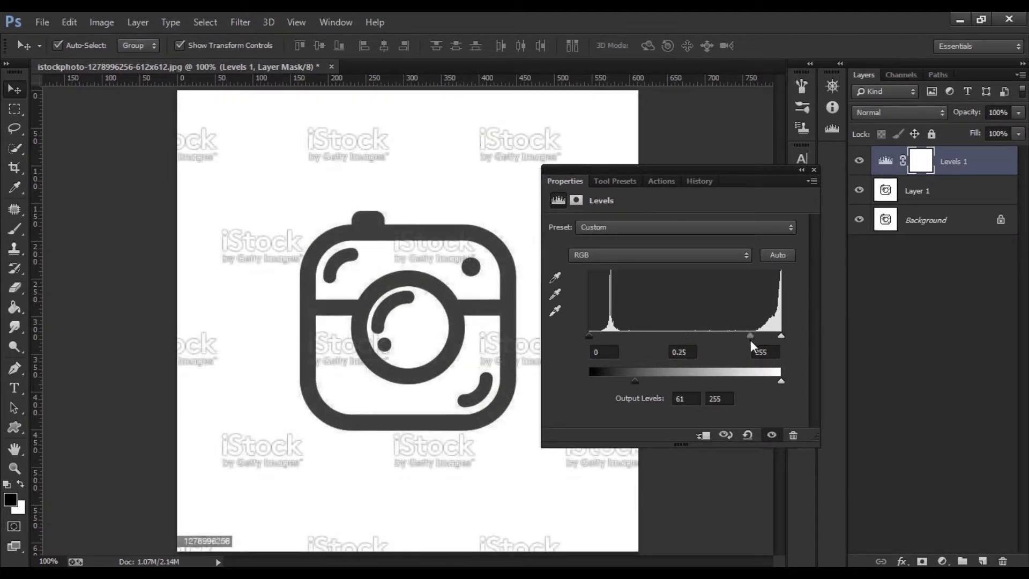
drag(588, 336, 604, 336)
mouse_move(635, 380)
mouse_down()
mouse_move(603, 381)
mouse_move(618, 380)
mouse_up()
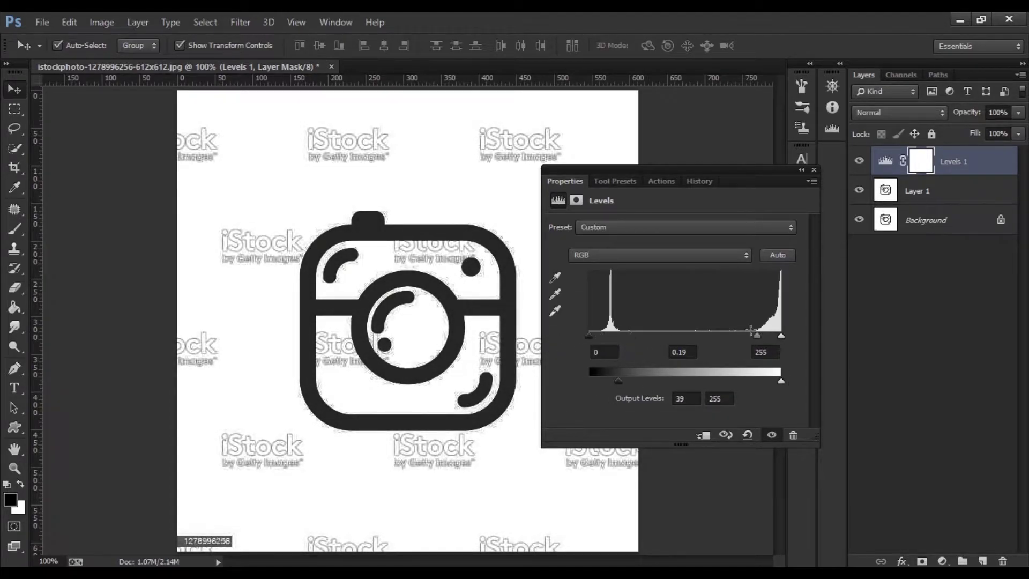
drag(604, 335, 589, 335)
drag(758, 335, 724, 336)
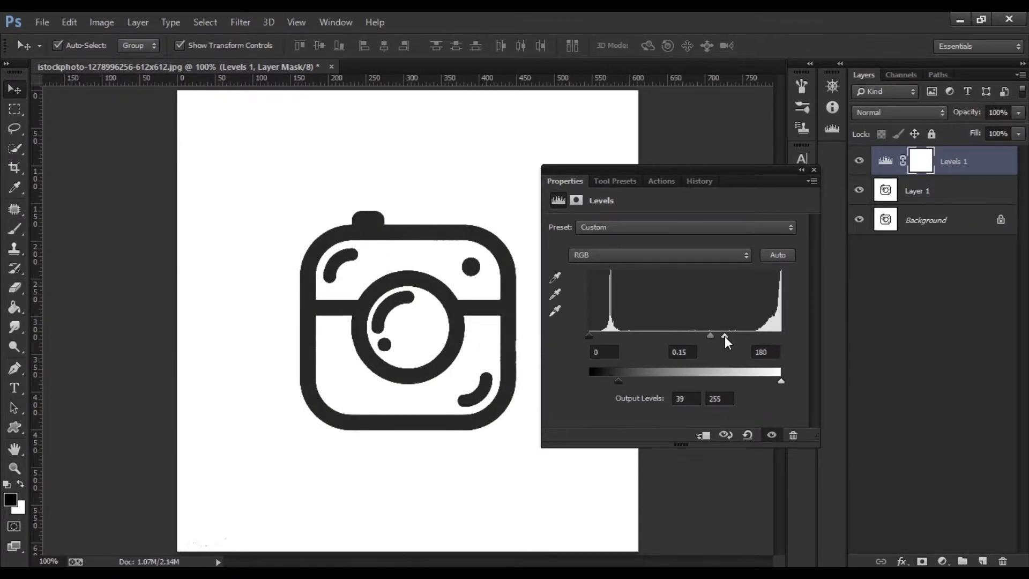
click(804, 170)
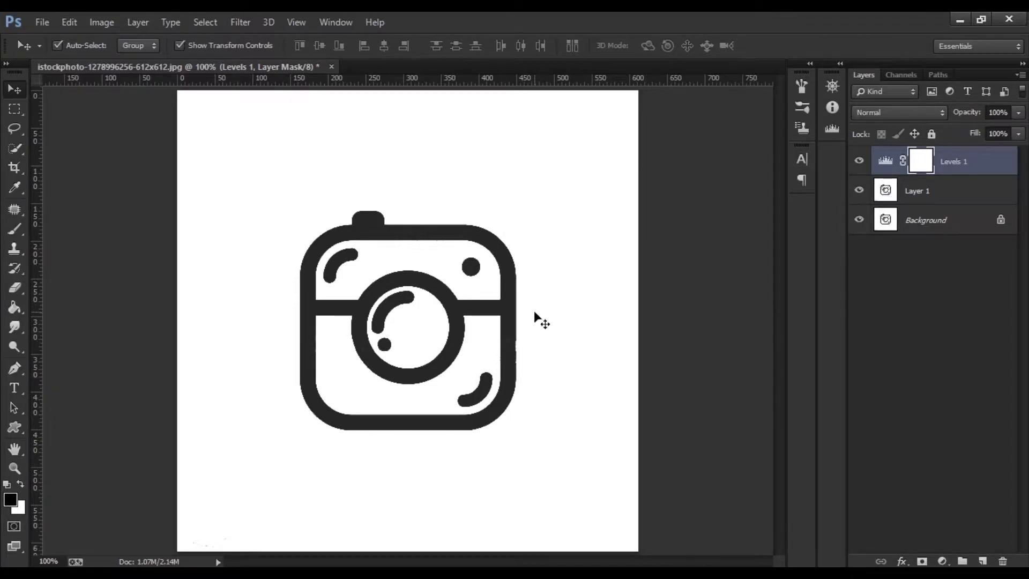
Toggle Levels 1 visibility to compare the camera image with and without it
scroll(455, 361, up, 2)
scroll(444, 348, down, 3)
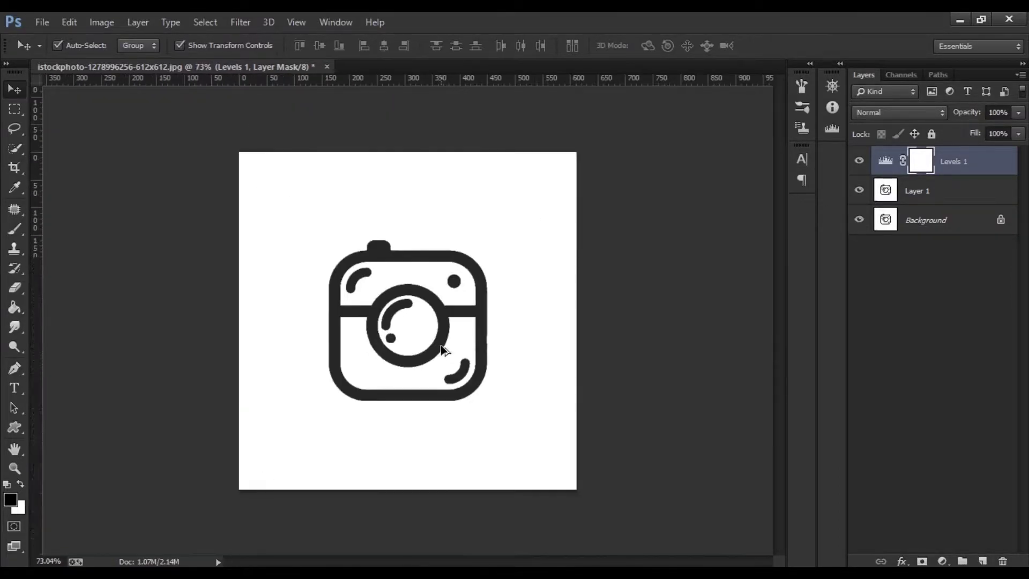
scroll(445, 349, up, 2)
scroll(447, 352, up, 1)
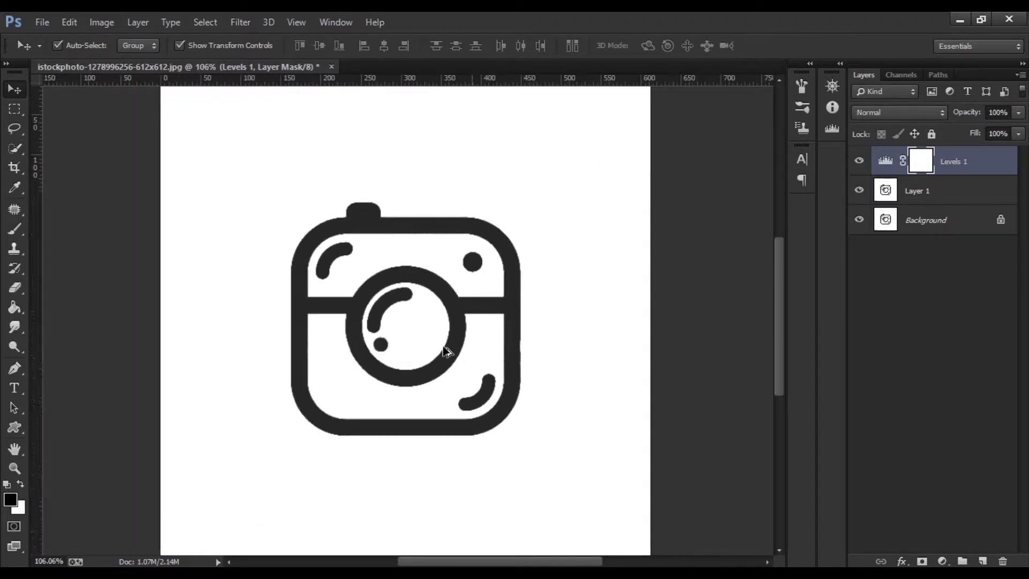
scroll(445, 351, down, 1)
click(859, 162)
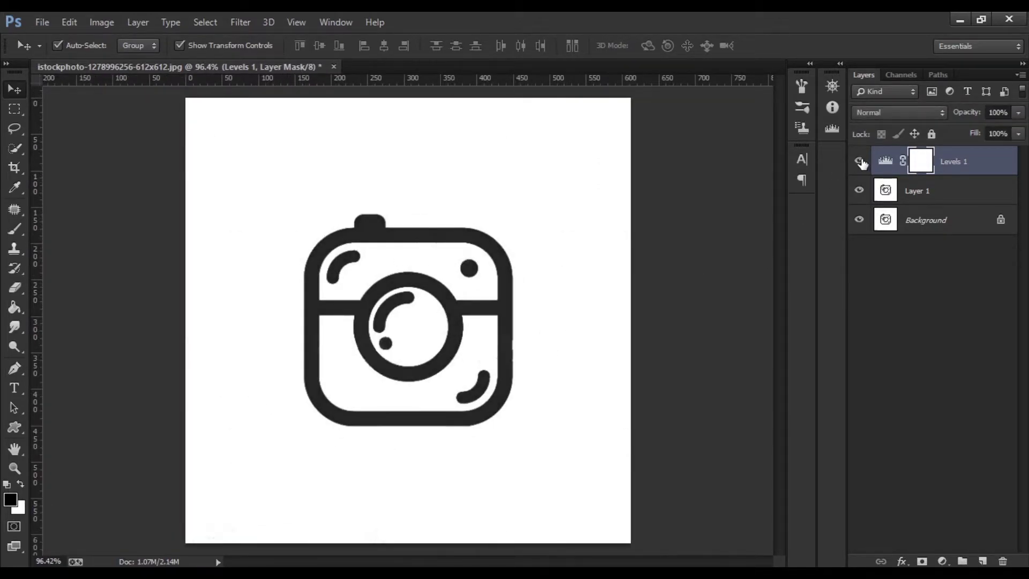
click(859, 161)
click(860, 161)
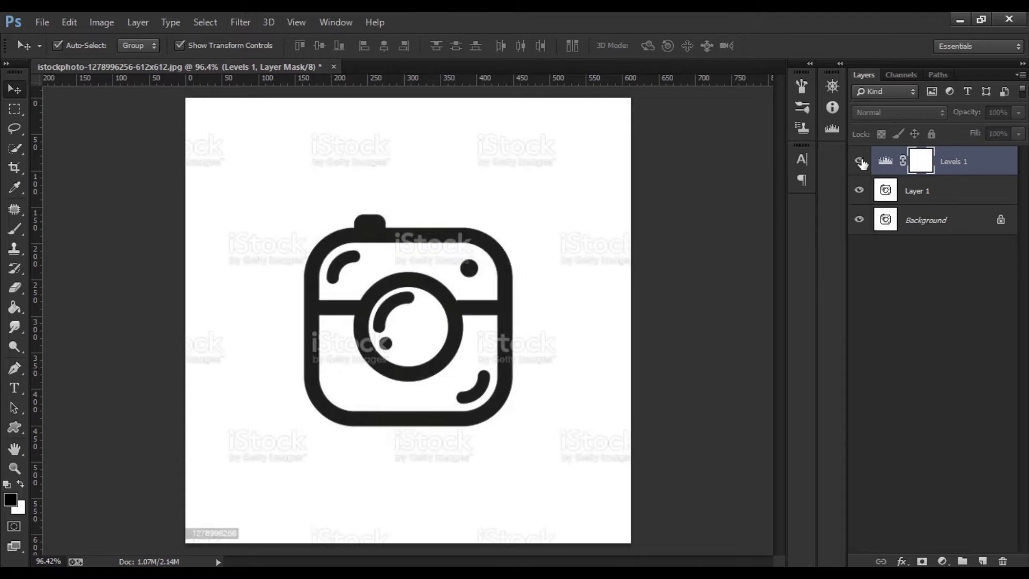
click(859, 162)
Dock the light bulb icons image as a second tab
scroll(460, 266, down, 4)
scroll(422, 261, up, 3)
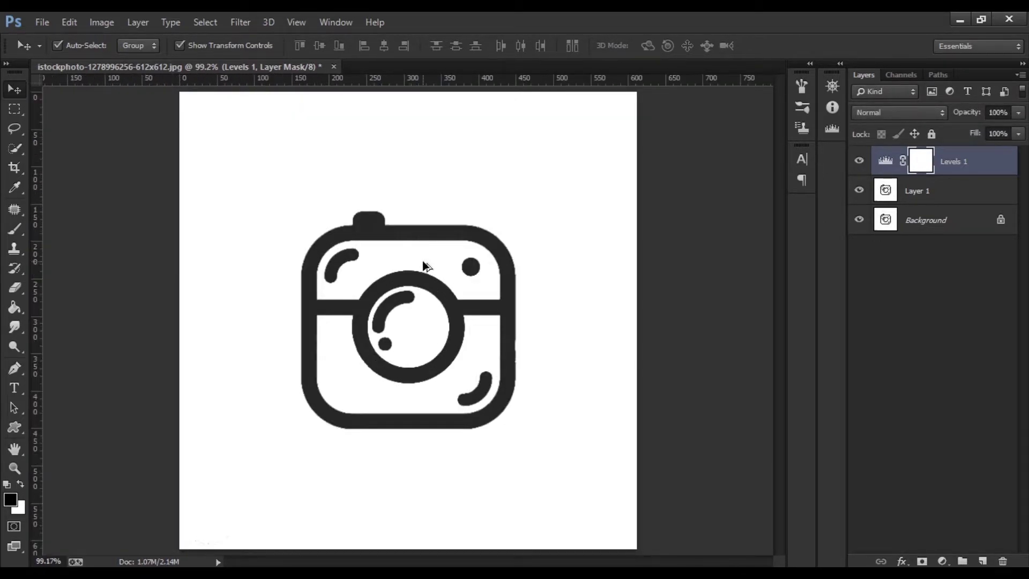
scroll(423, 261, up, 1)
scroll(422, 261, down, 2)
scroll(422, 261, up, 1)
scroll(422, 262, up, 1)
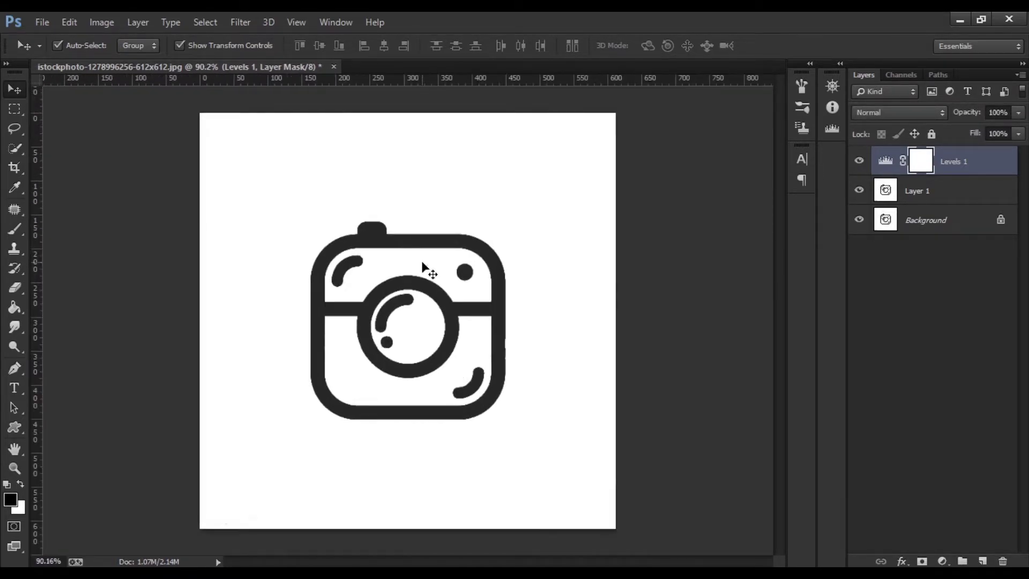
drag(436, 78, 484, 72)
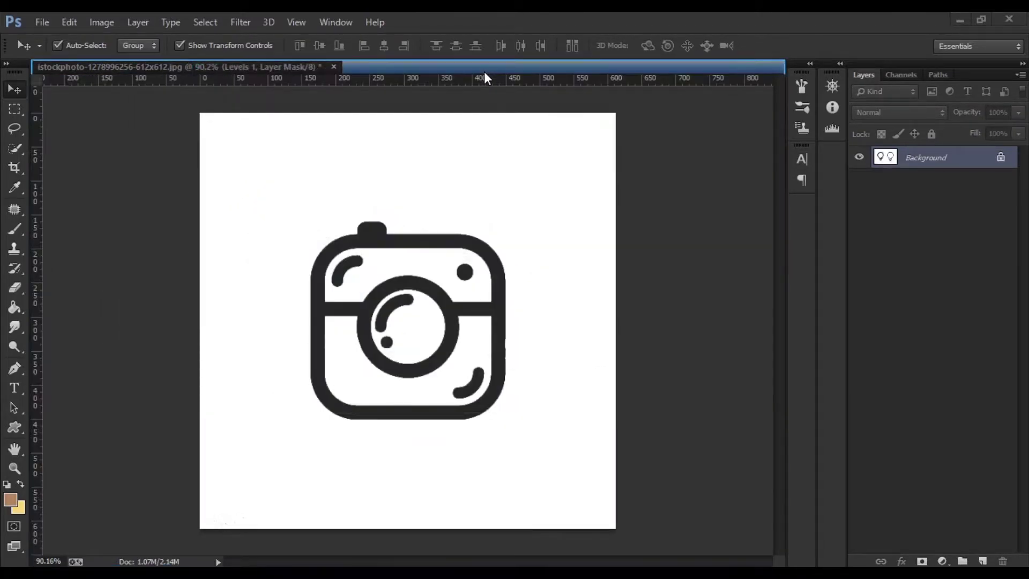
Duplicate the bulb image's Background into a new layer
scroll(309, 366, up, 1)
scroll(308, 367, up, 2)
scroll(309, 366, down, 2)
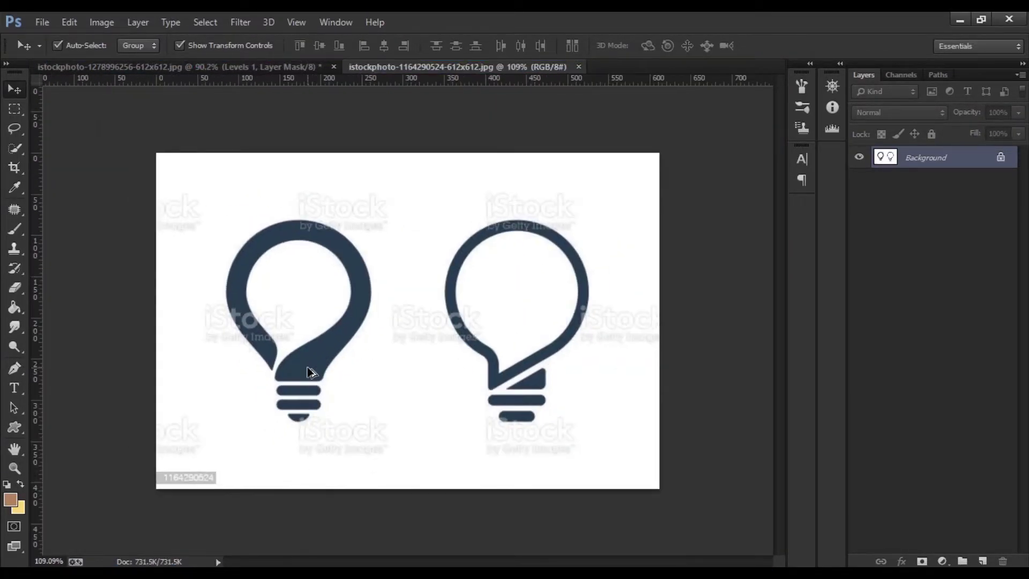
scroll(309, 366, up, 1)
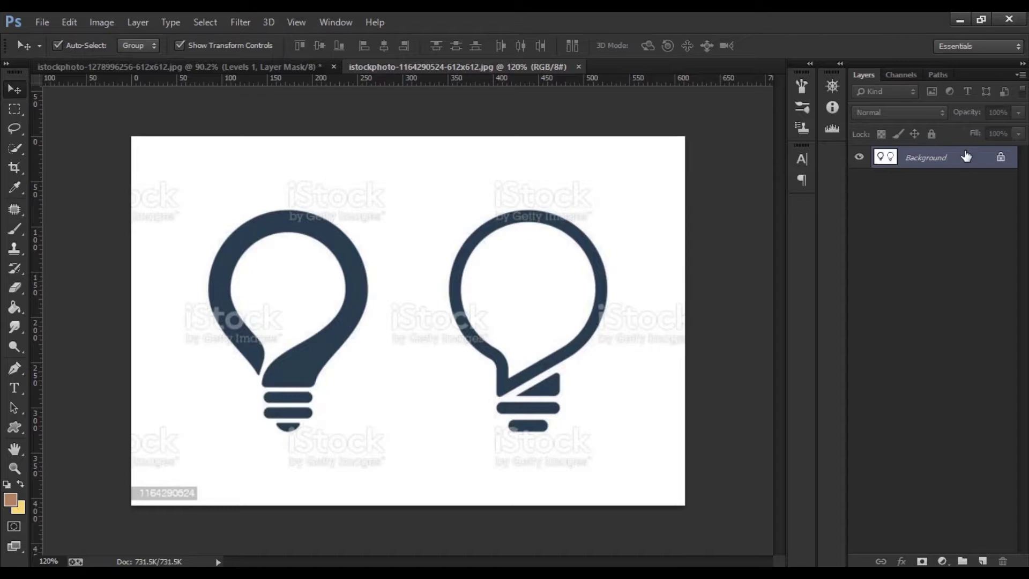
key(ctrl+j)
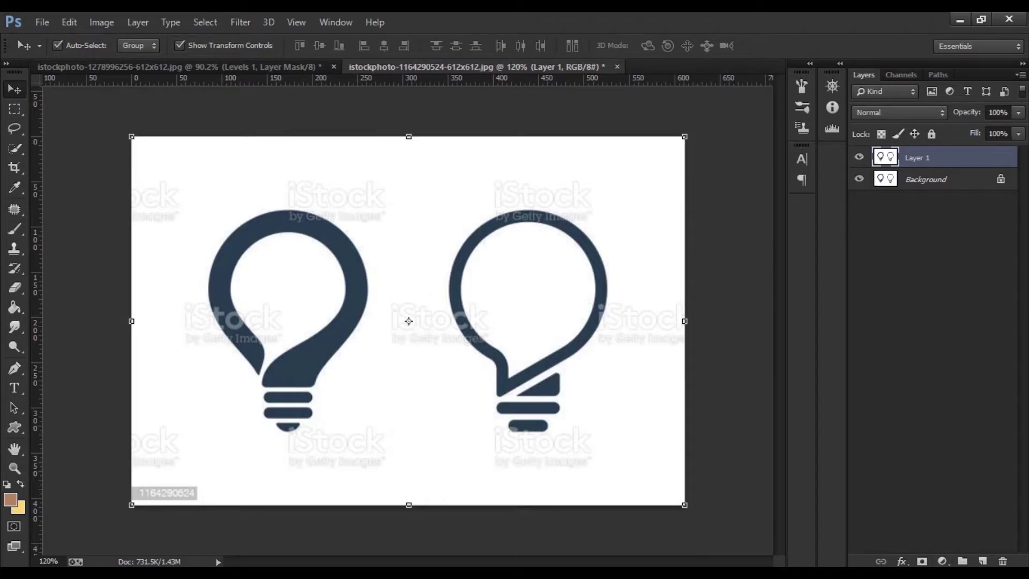
Add a Levels adjustment whose sliders wash the watermarks to white and even out the bulbs
click(942, 561)
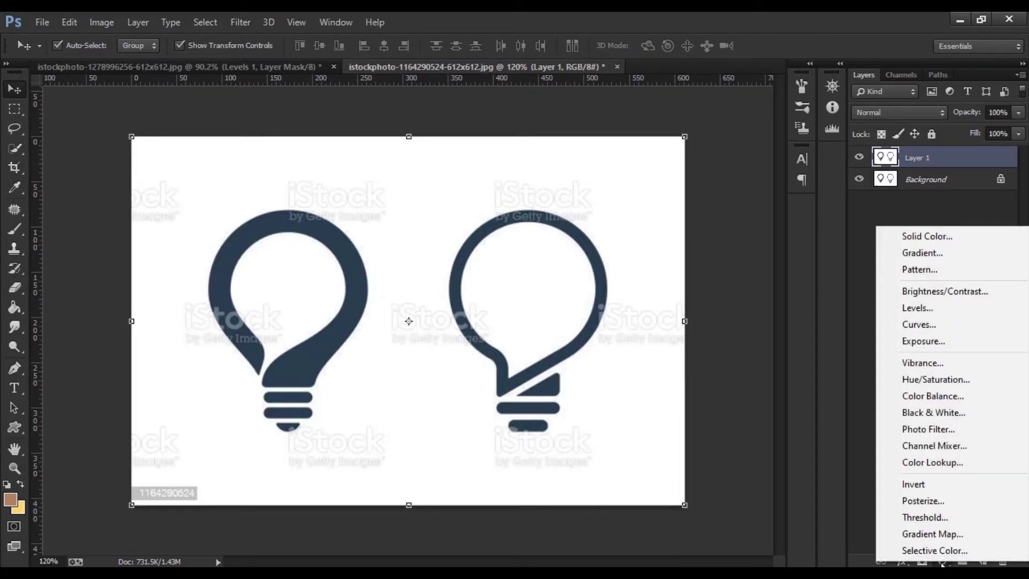
click(916, 308)
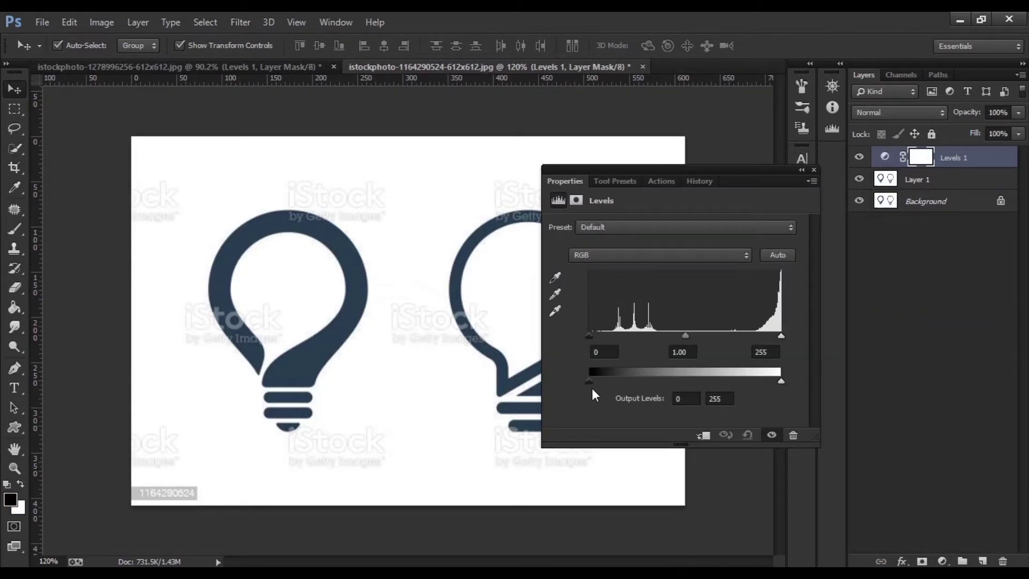
mouse_move(781, 335)
mouse_down()
mouse_move(696, 336)
mouse_move(759, 336)
mouse_up()
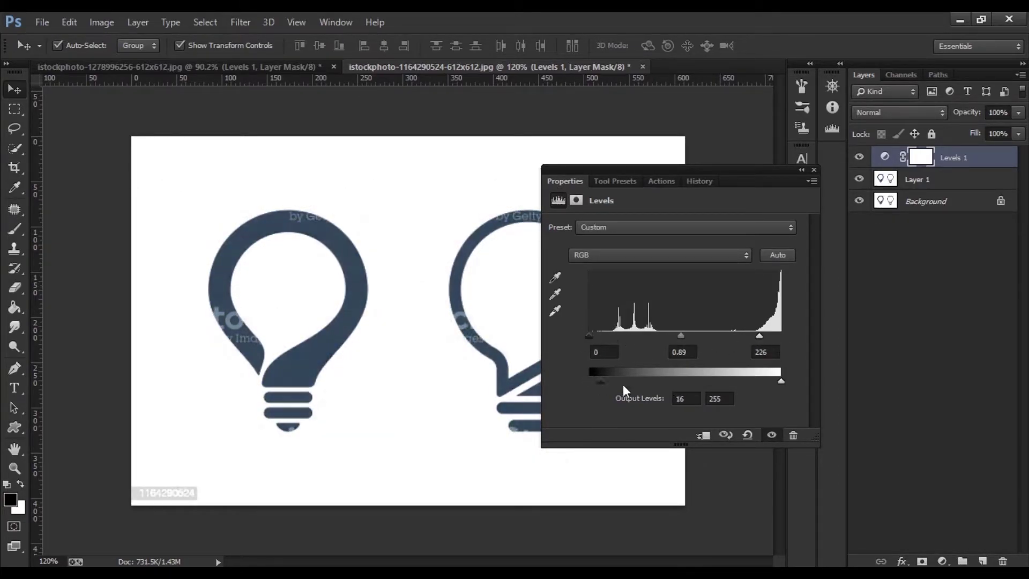
drag(589, 380, 634, 380)
drag(674, 336, 750, 335)
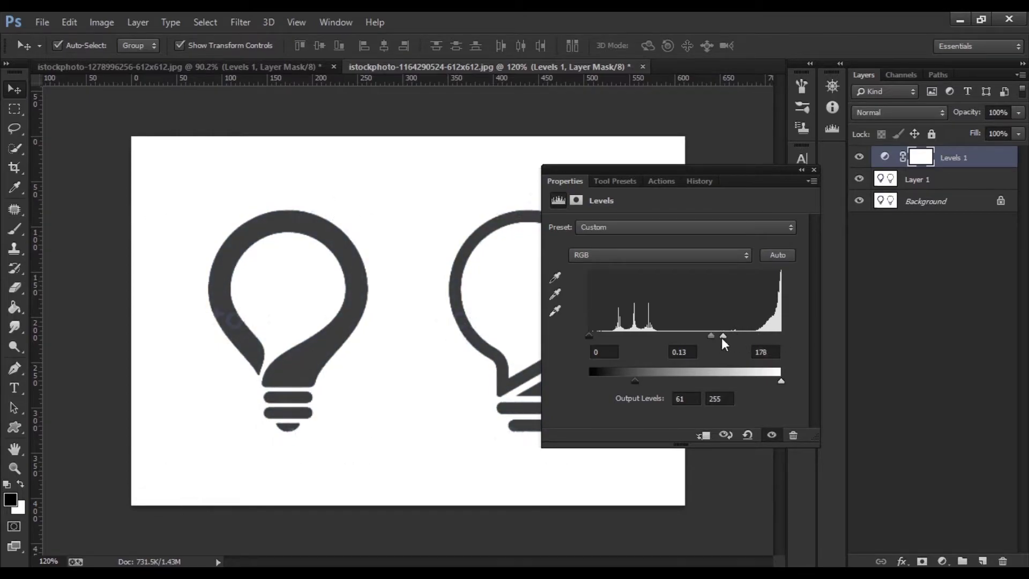
drag(635, 380, 646, 381)
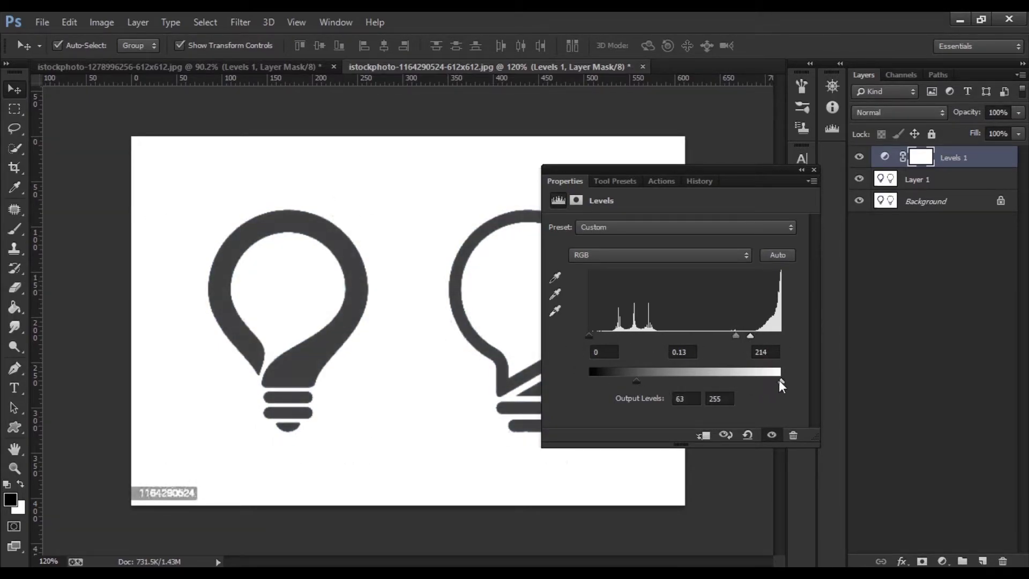
click(802, 170)
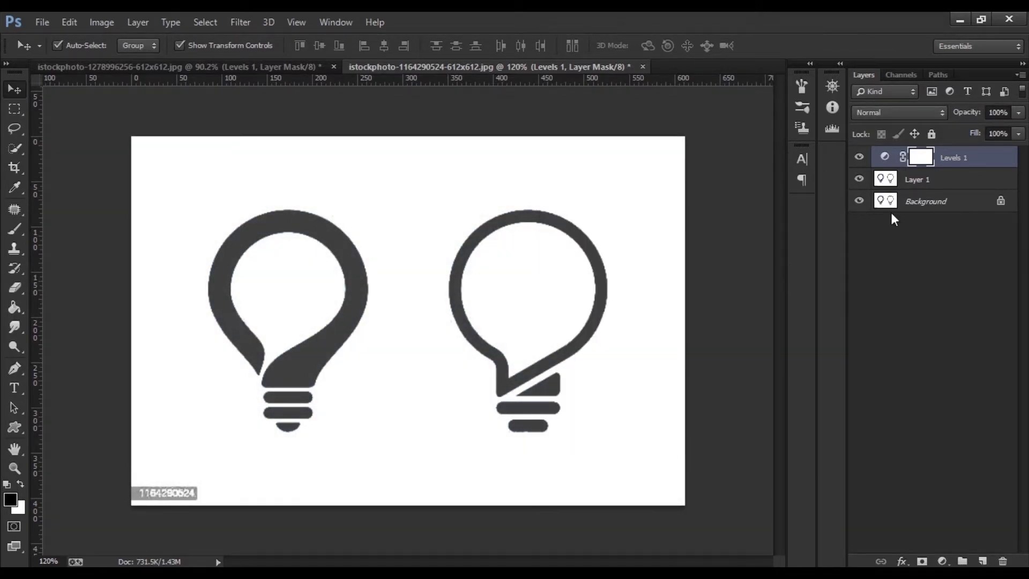
Add a Color Balance adjustment with Cyan/Red about -44 and Magenta/Green about -19
click(942, 561)
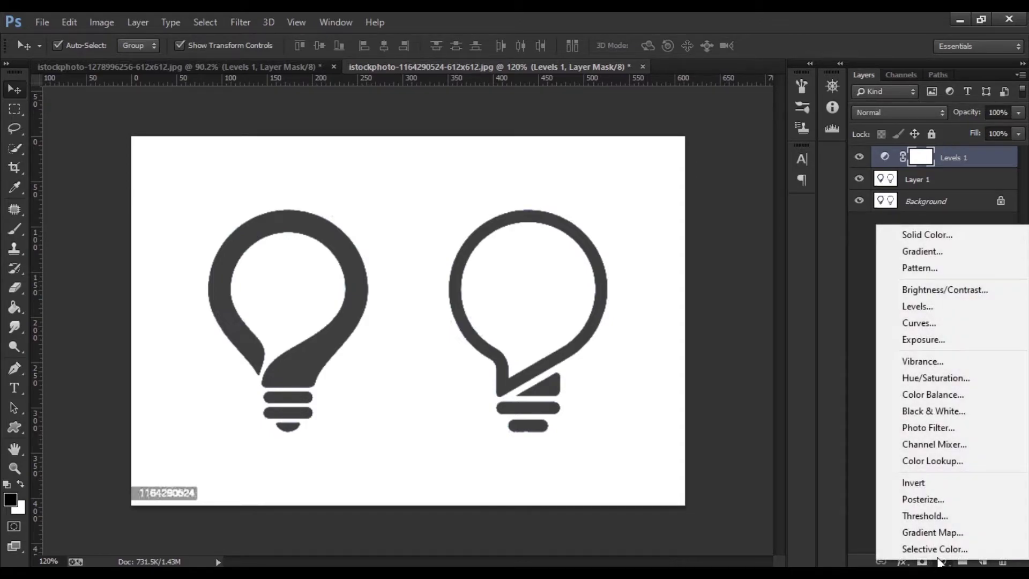
click(924, 397)
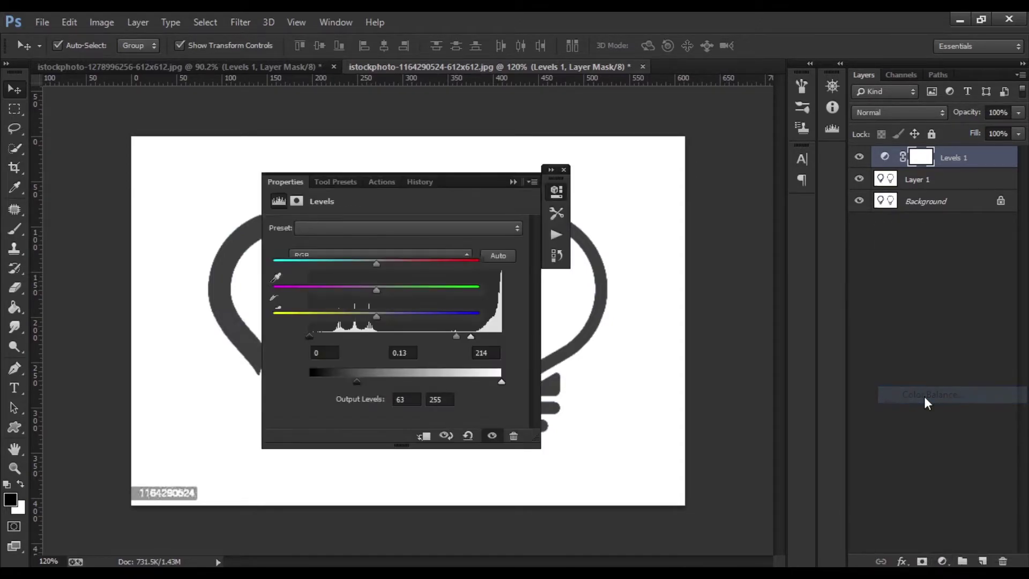
drag(471, 195, 890, 253)
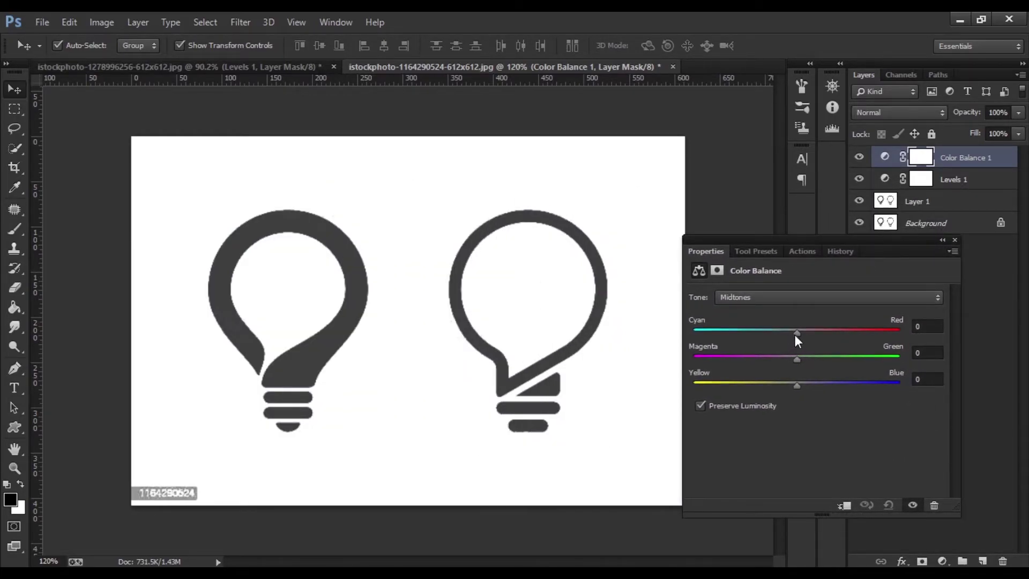
drag(796, 333, 753, 331)
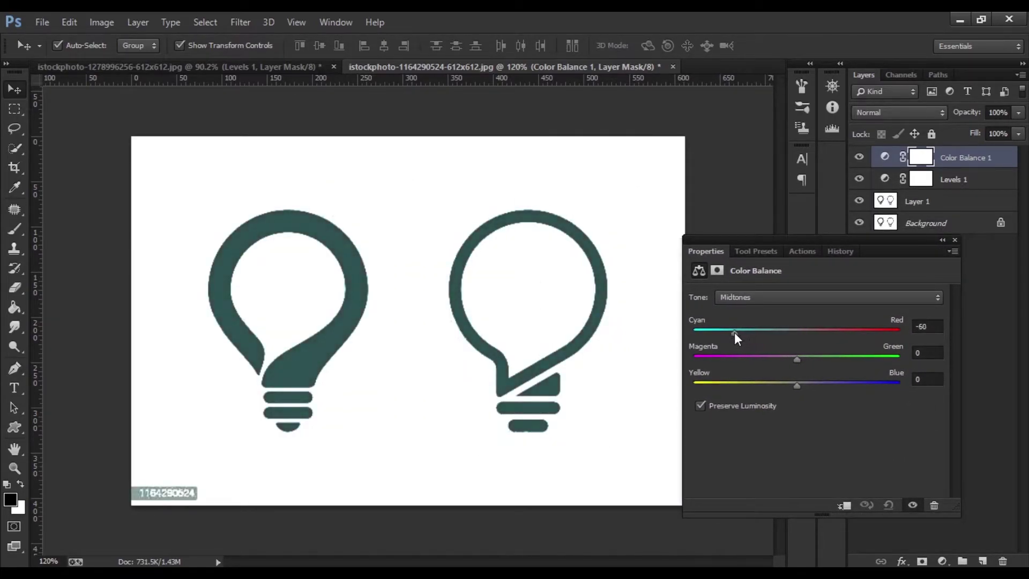
drag(735, 332, 752, 329)
drag(797, 358, 779, 362)
Toggle Color Balance and Levels to compare, then fine-tune the magenta tint
click(860, 157)
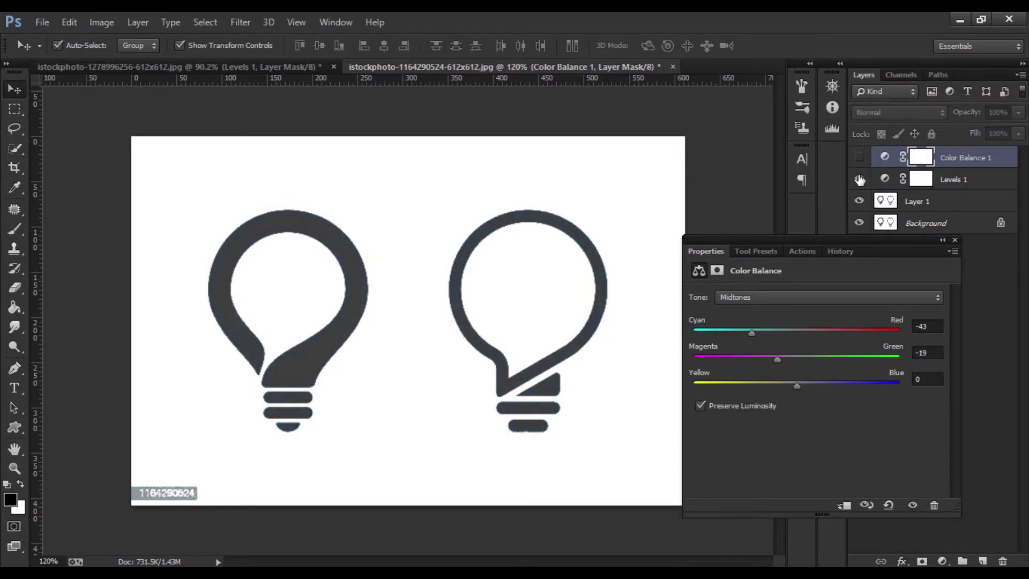
click(859, 179)
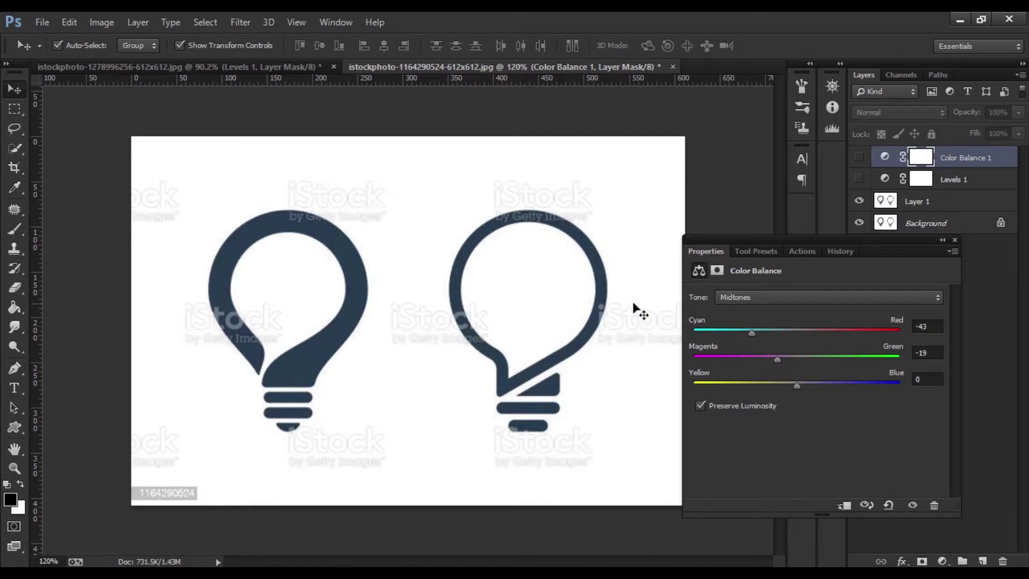
click(717, 270)
click(859, 157)
click(859, 179)
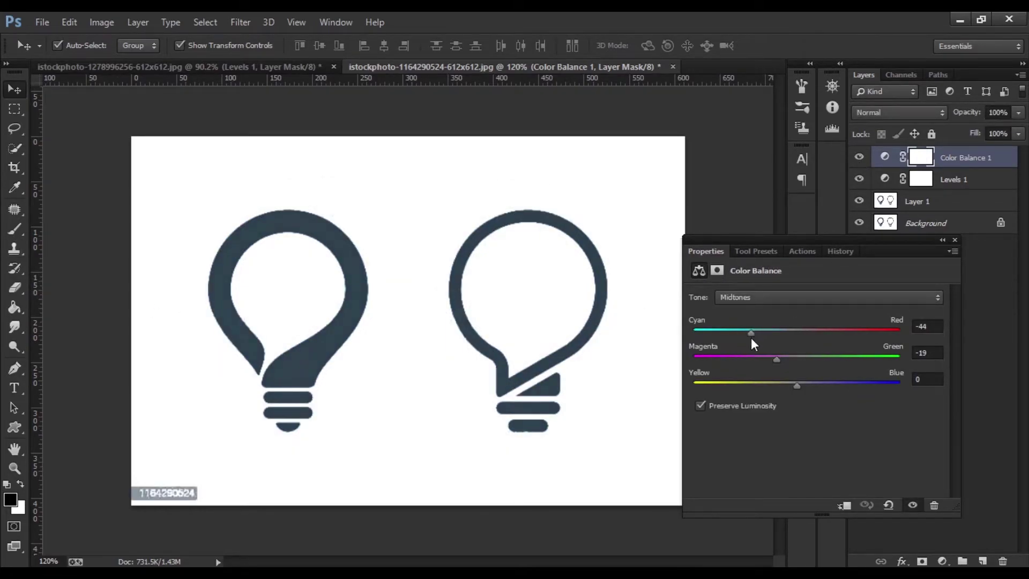
drag(762, 360, 779, 366)
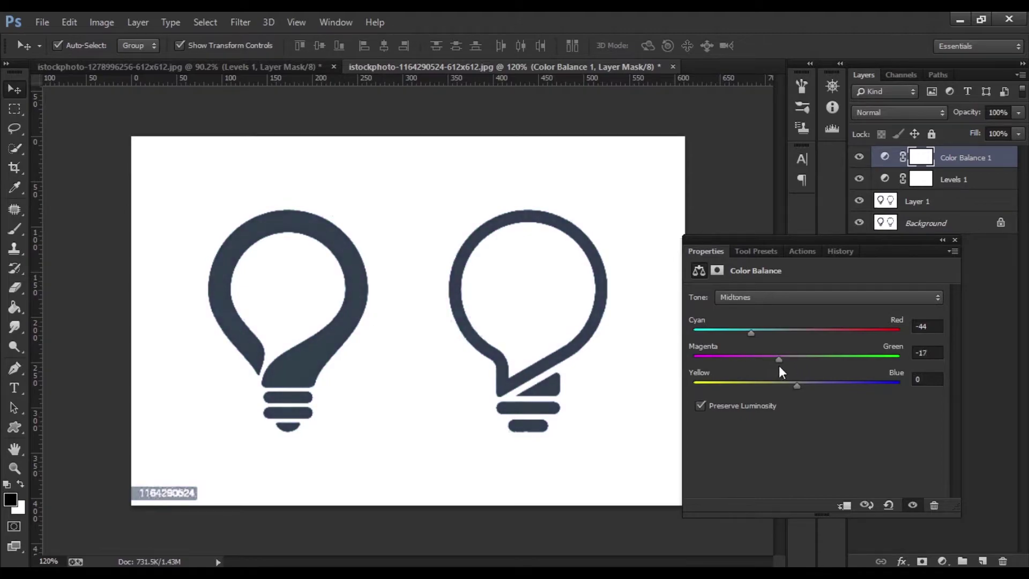
Collapse the Color Balance settings and switch to the Brush tool
click(954, 240)
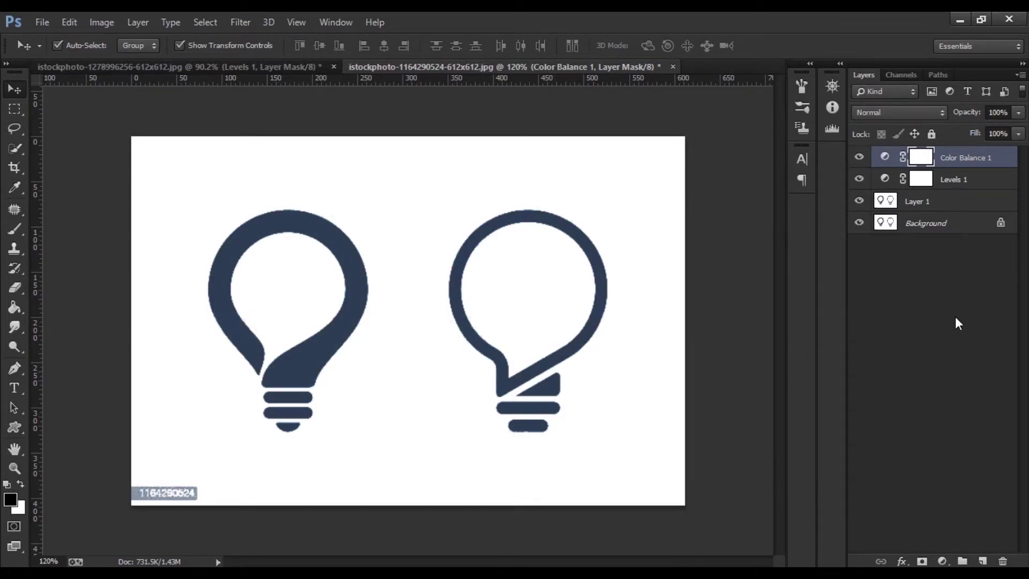
click(955, 316)
scroll(563, 347, down, 2)
scroll(383, 303, up, 3)
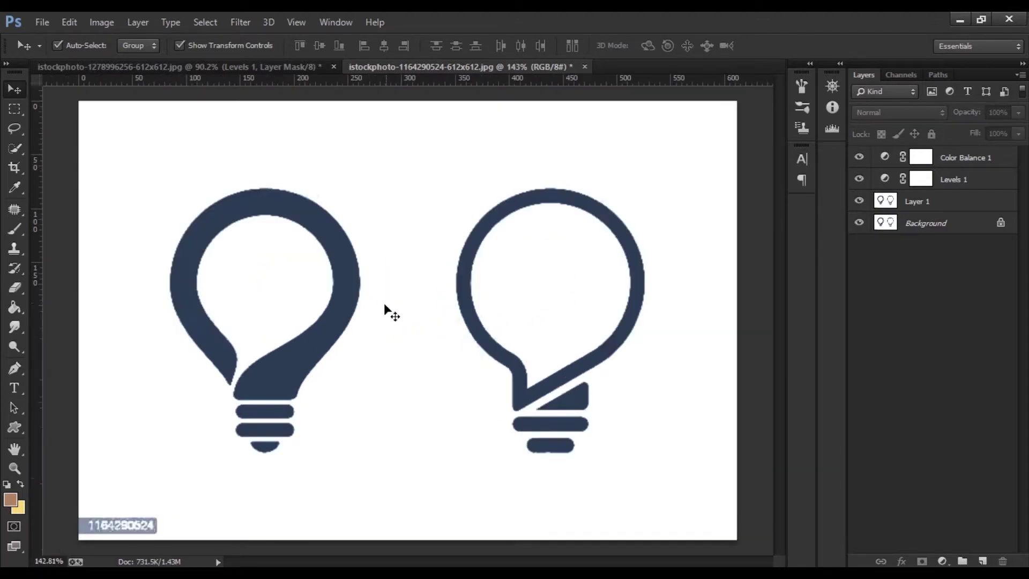
scroll(383, 305, down, 4)
scroll(384, 305, up, 3)
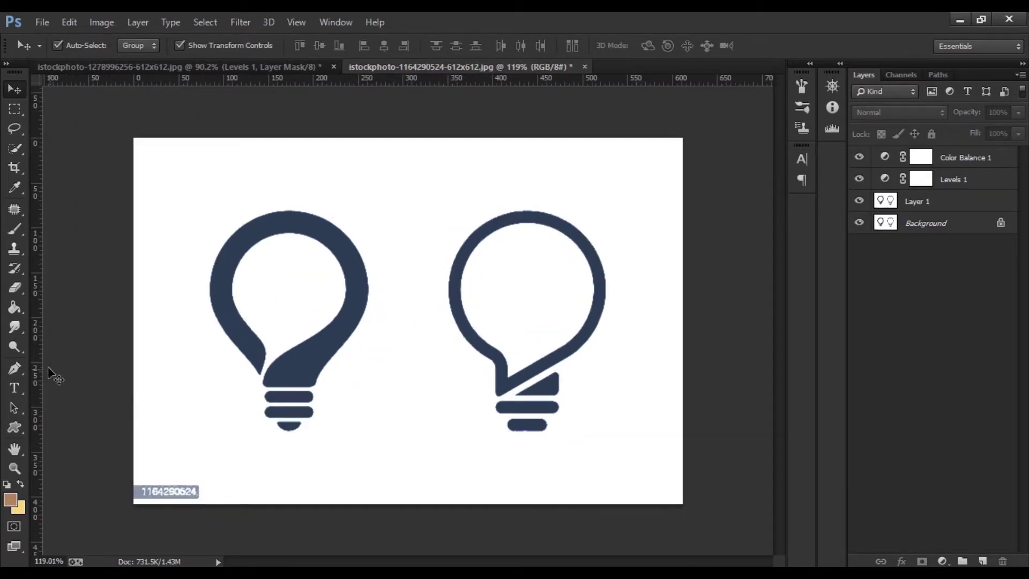
click(11, 228)
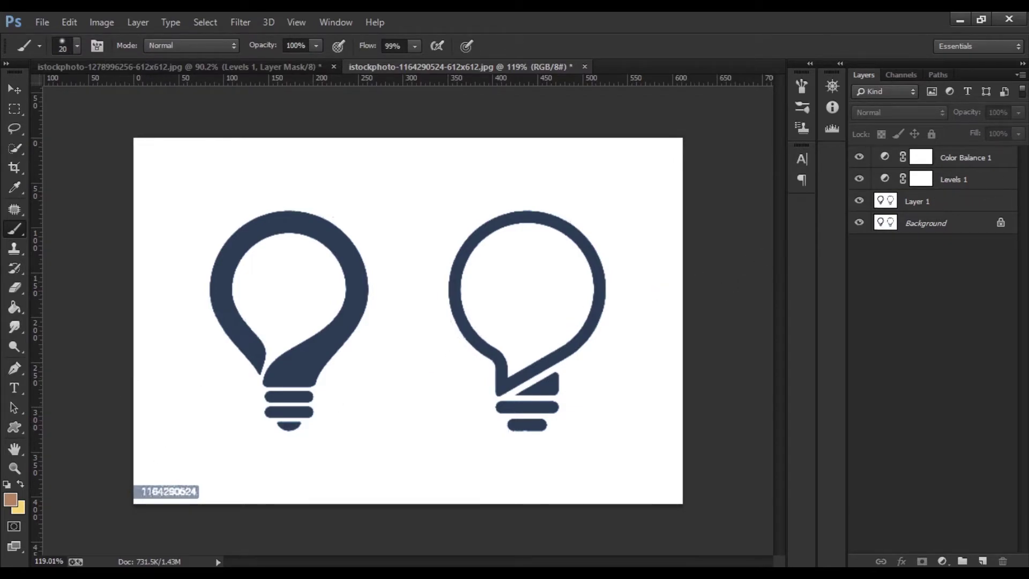
click(951, 157)
click(983, 559)
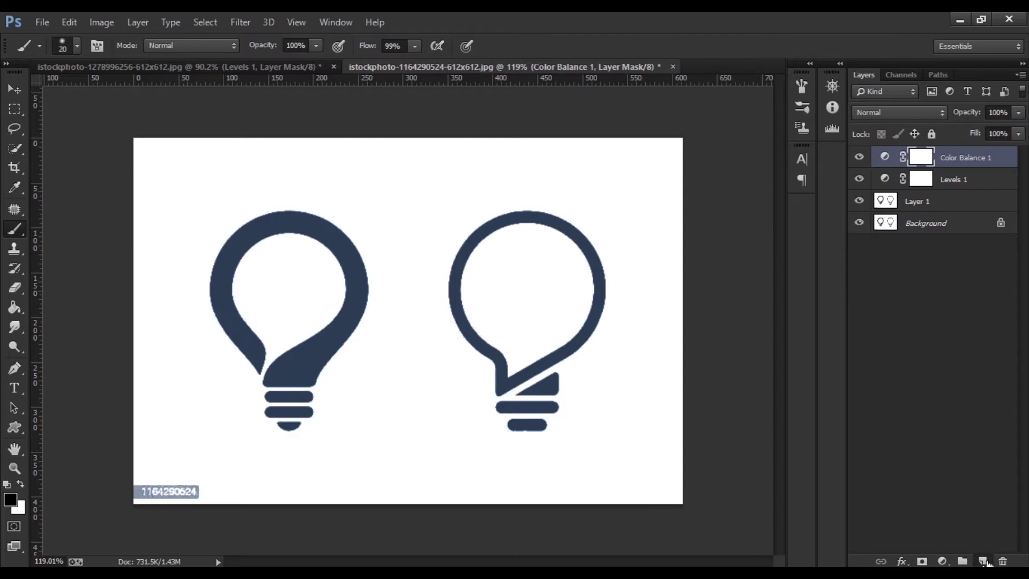
alt+click(179, 437)
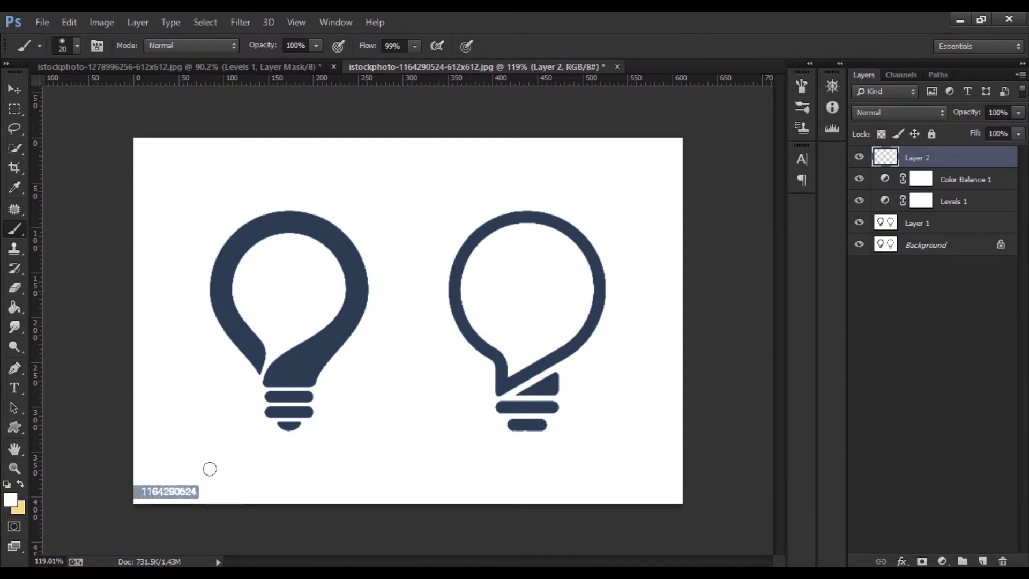
mouse_move(200, 490)
mouse_down()
mouse_move(122, 487)
mouse_move(149, 490)
mouse_up()
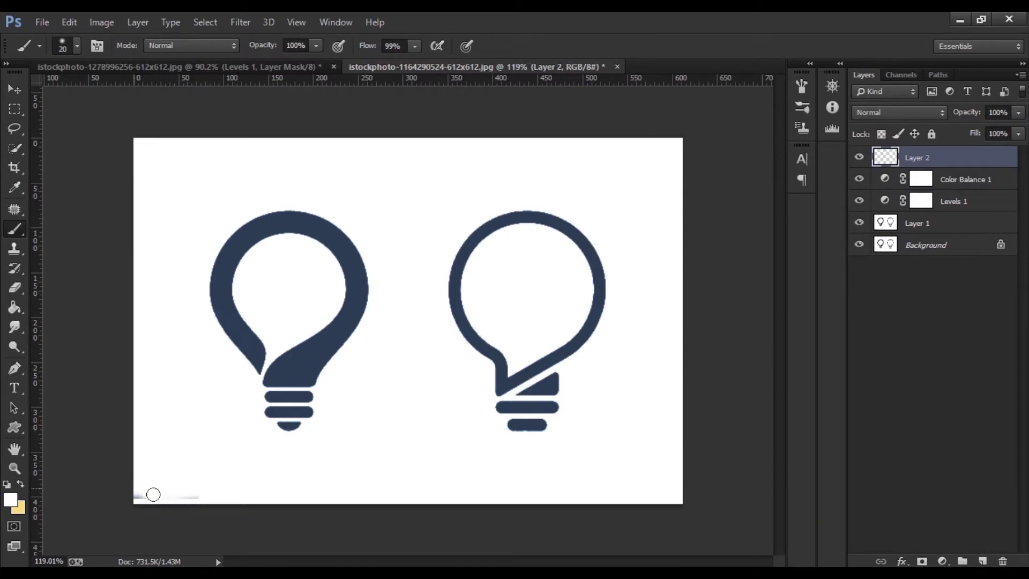
scroll(394, 336, down, 2)
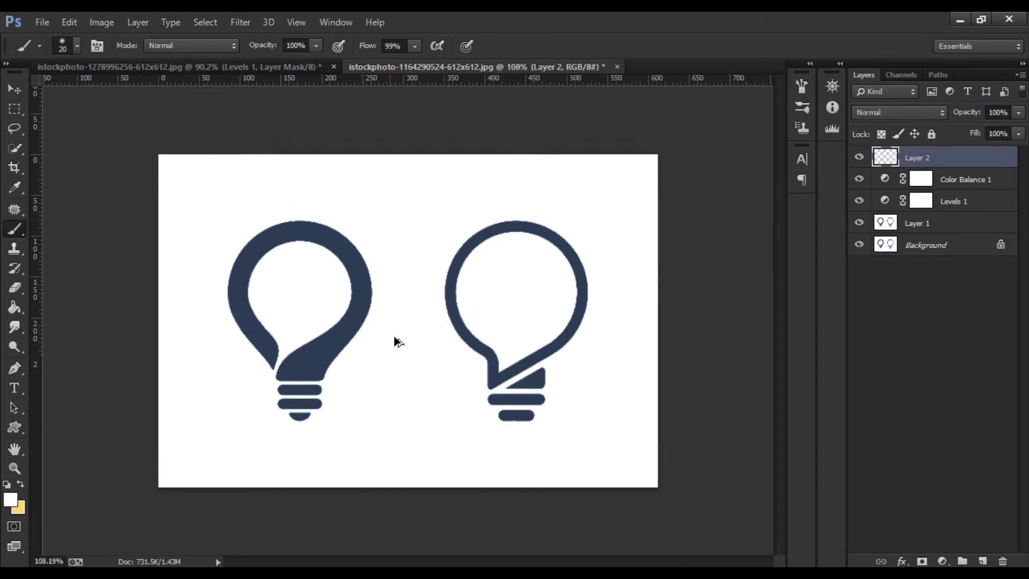
scroll(409, 330, down, 3)
scroll(420, 311, up, 5)
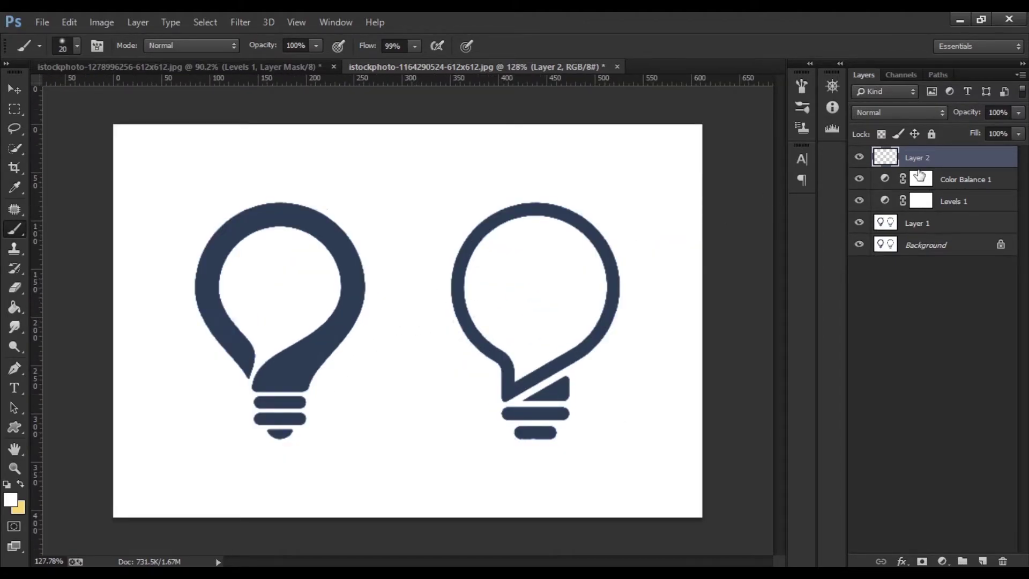
Stamp visible layers into merged Layer 3, toggling it to compare before and after
key(ctrl+alt+shift+e)
drag(859, 179, 859, 247)
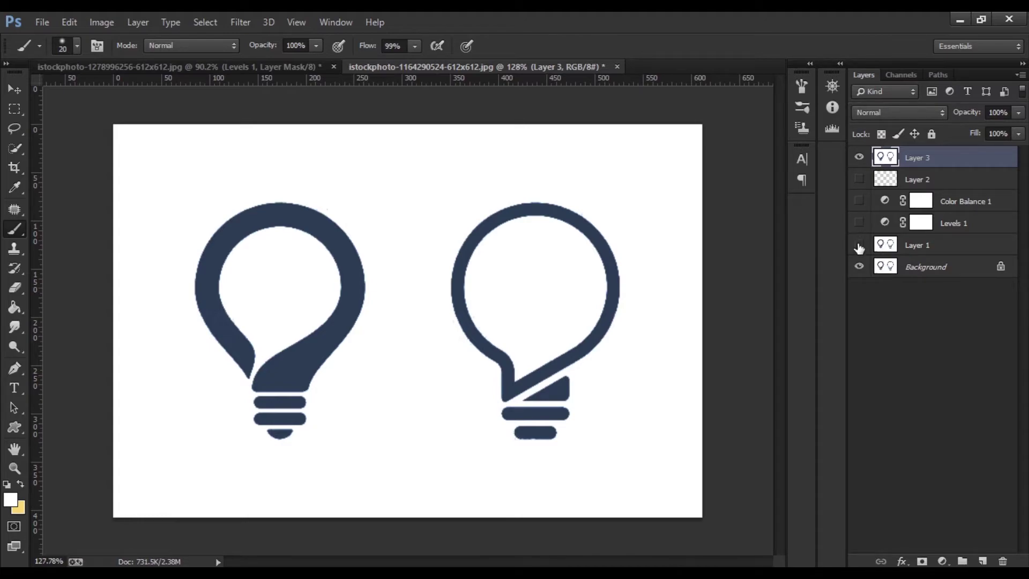
click(859, 158)
click(859, 157)
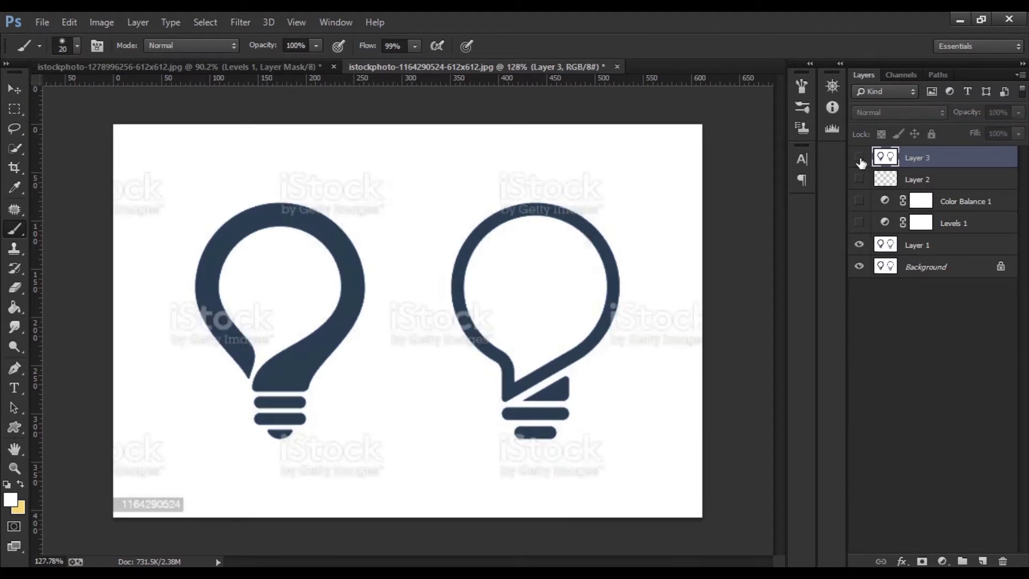
click(859, 158)
click(859, 157)
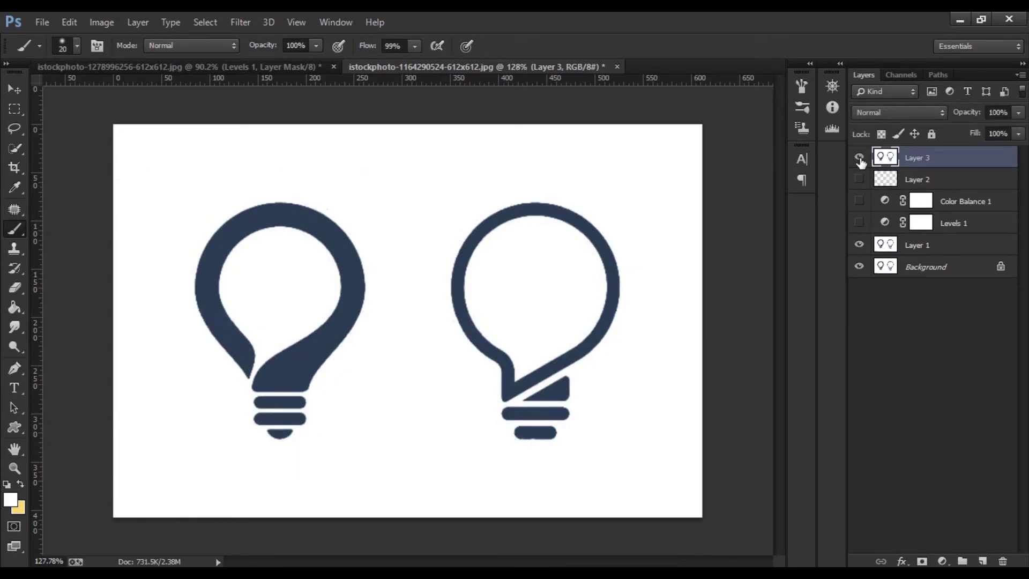
click(859, 157)
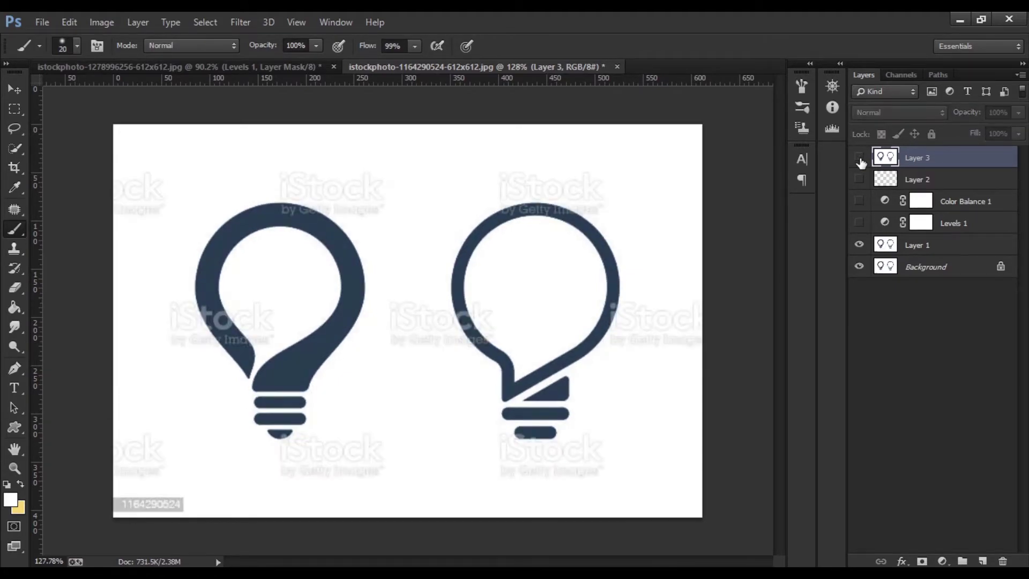
Switch to the camera image and toggle Levels 1 to compare the watermarks
click(288, 66)
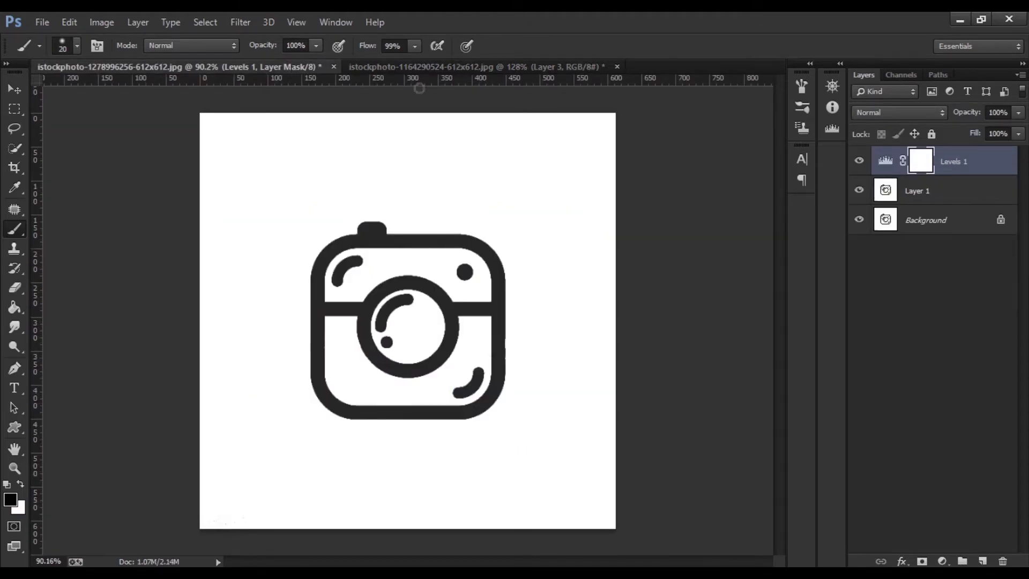
click(858, 162)
click(858, 162)
click(858, 162)
click(858, 162)
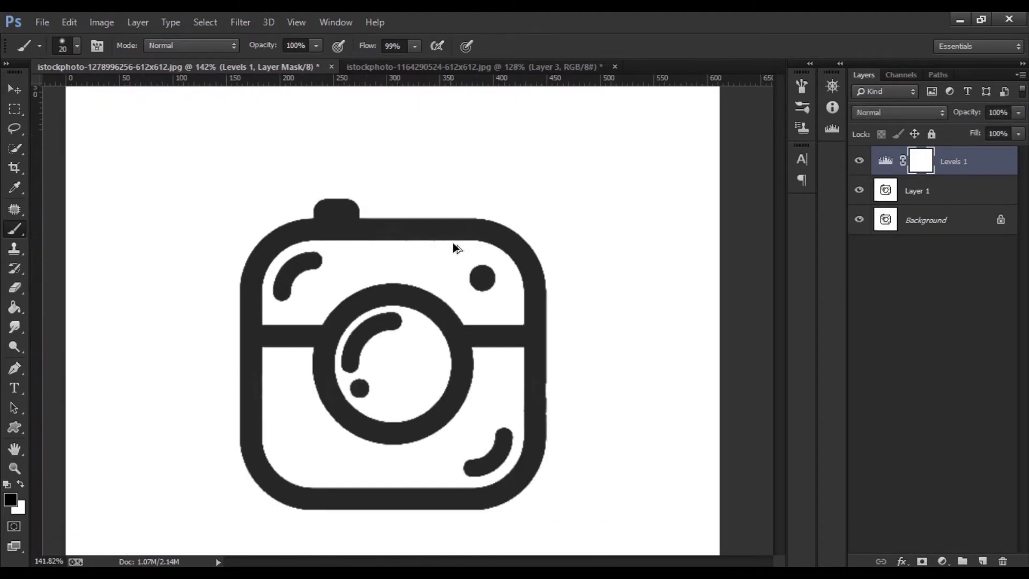
Recheck the watermarks, then merge Levels 1 down into Layer 1
scroll(452, 245, up, 3)
click(859, 162)
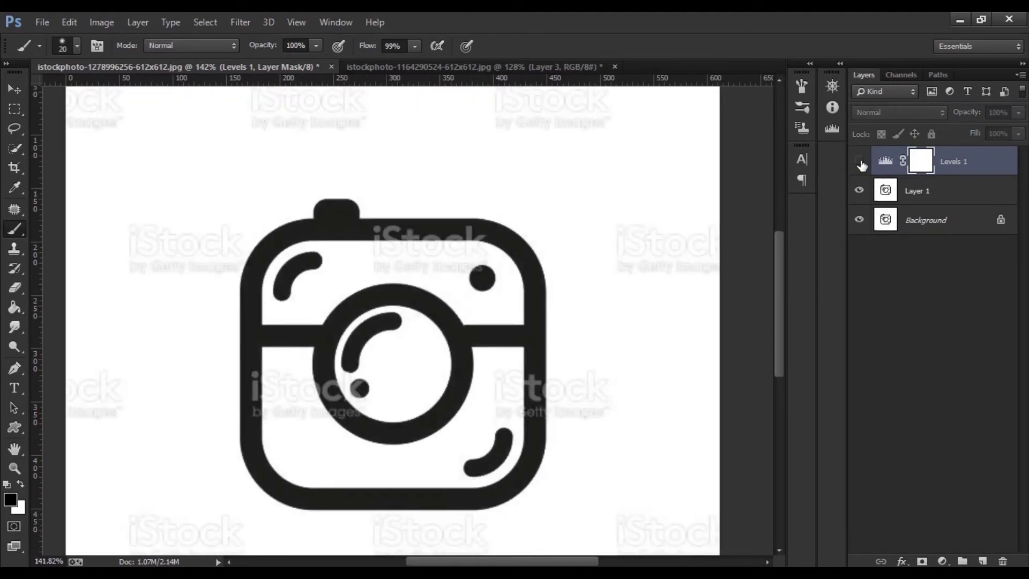
click(859, 162)
scroll(461, 236, down, 3)
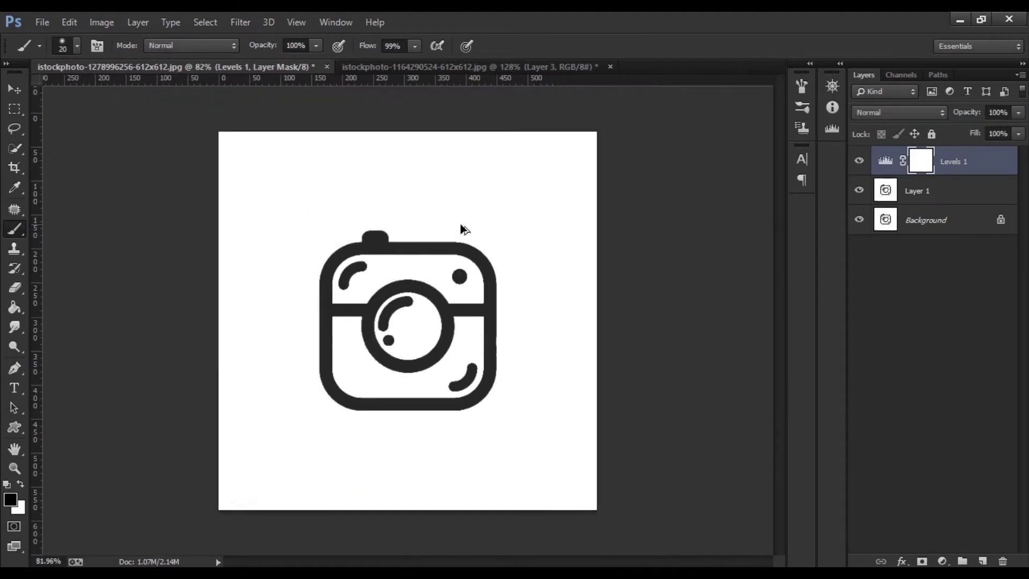
scroll(465, 231, up, 1)
scroll(483, 257, up, 1)
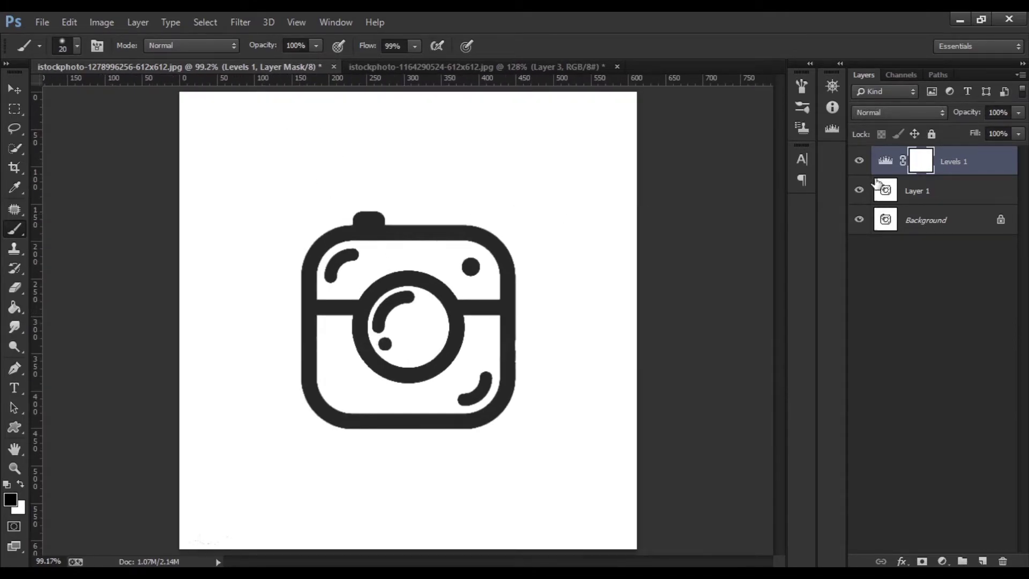
right_click(944, 170)
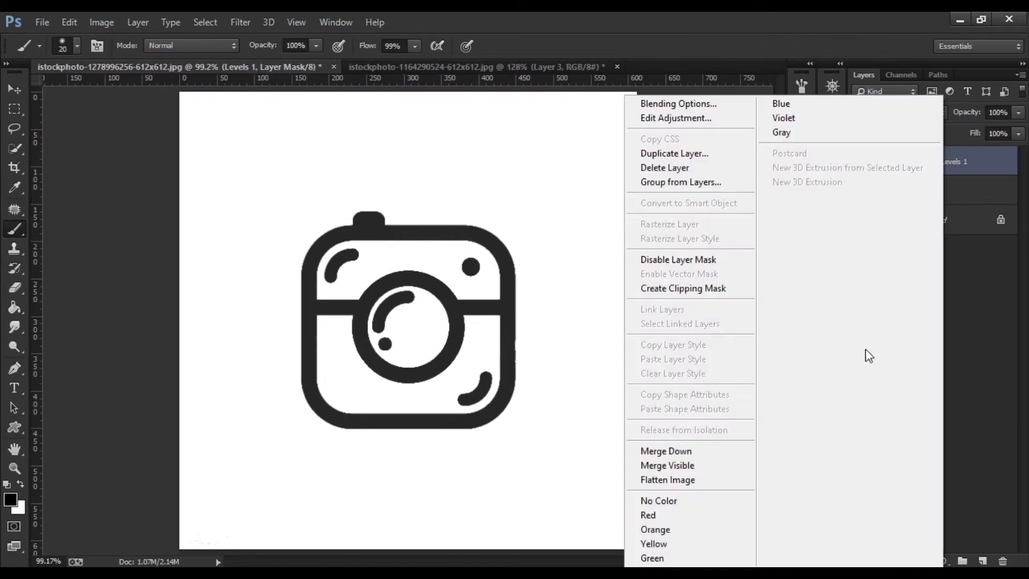
click(658, 452)
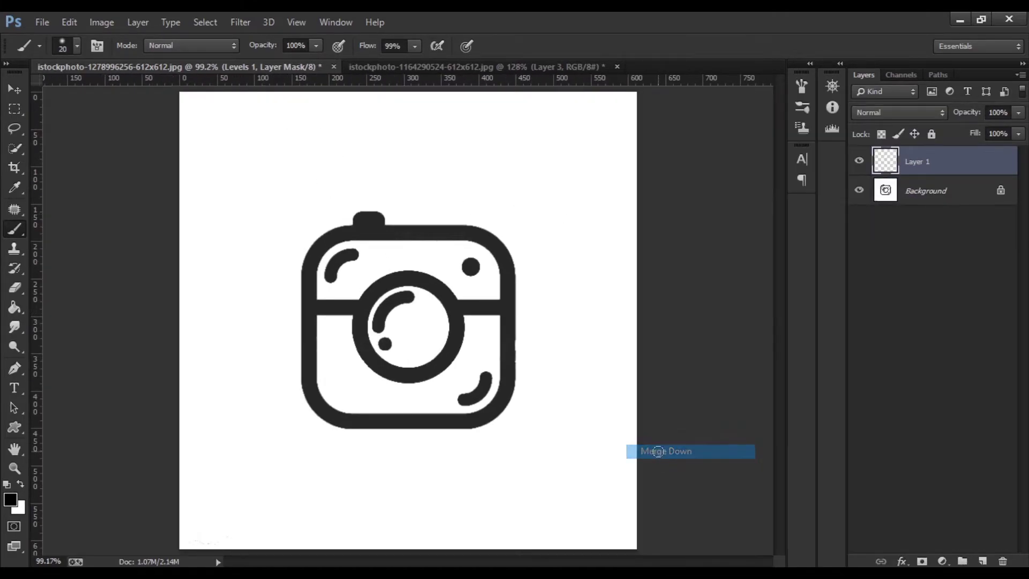
Select Layer 1's white background with Color Range, sampling white and adjusting Fuzziness
click(916, 167)
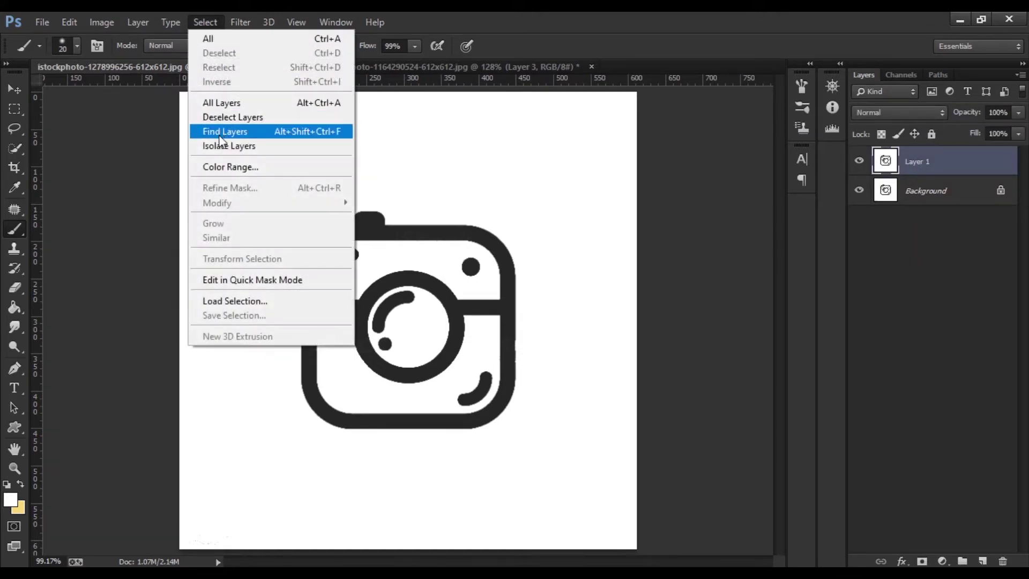
click(230, 167)
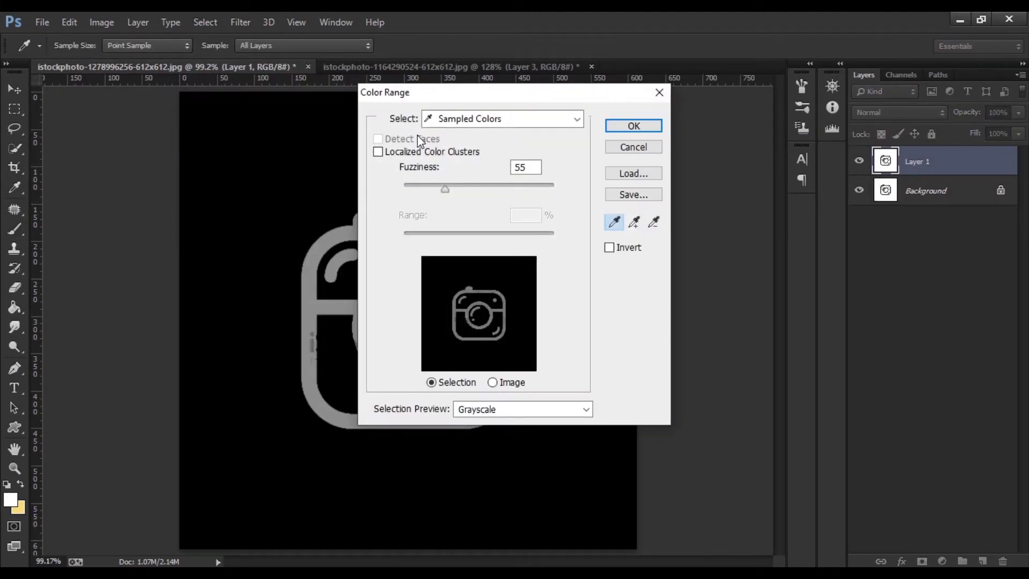
click(288, 219)
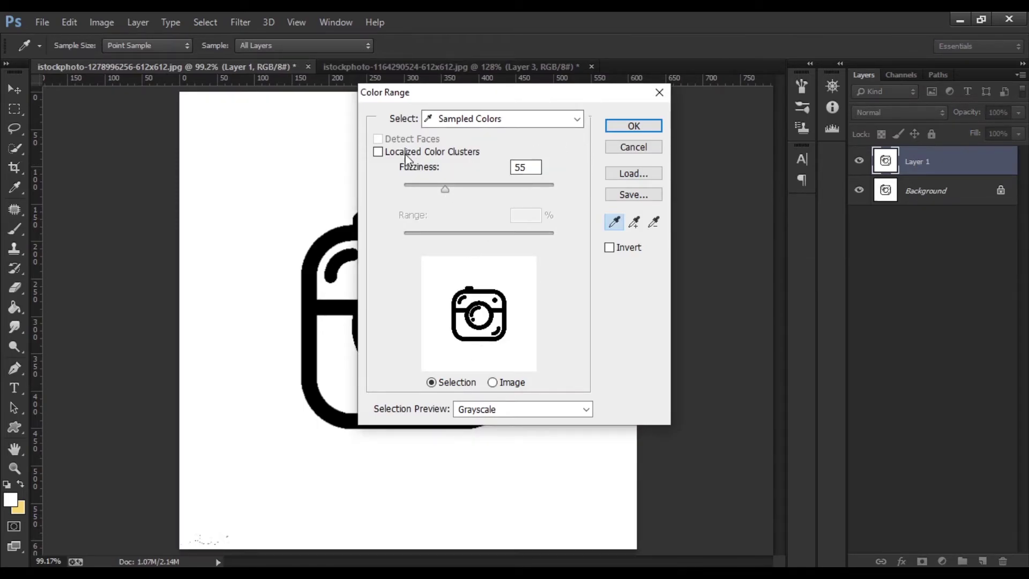
click(377, 152)
click(378, 152)
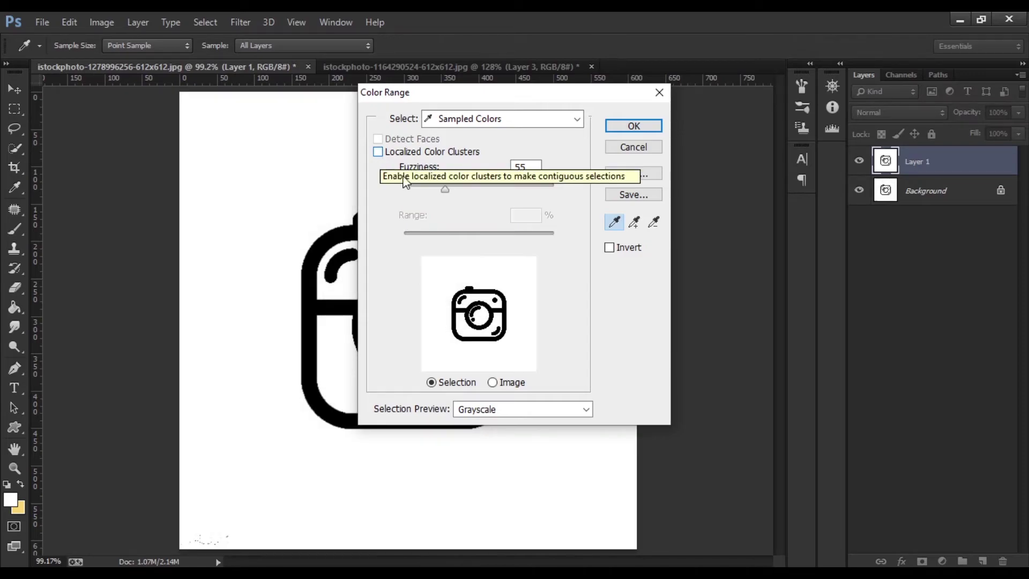
drag(445, 189, 444, 192)
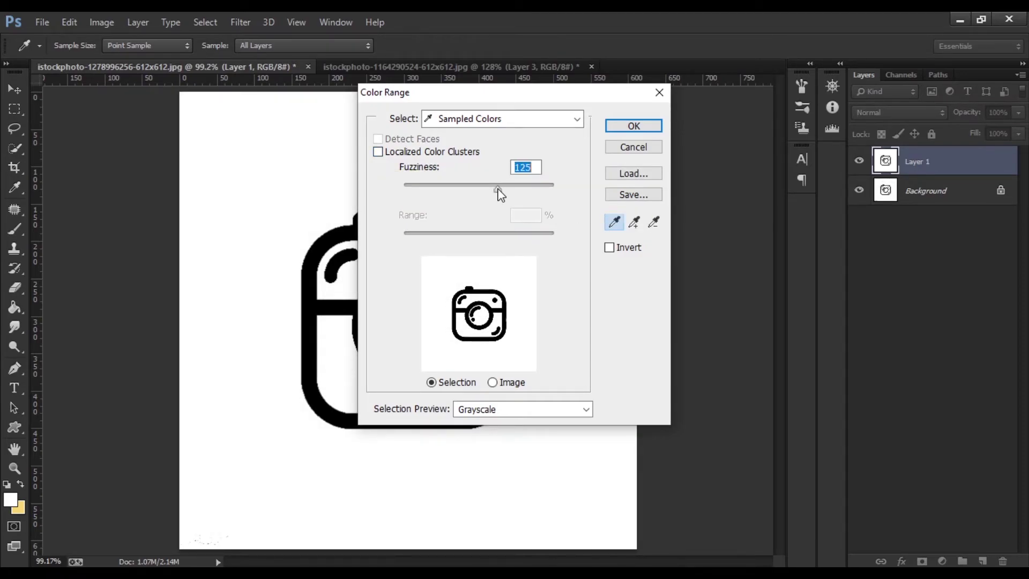
click(627, 129)
key(b)
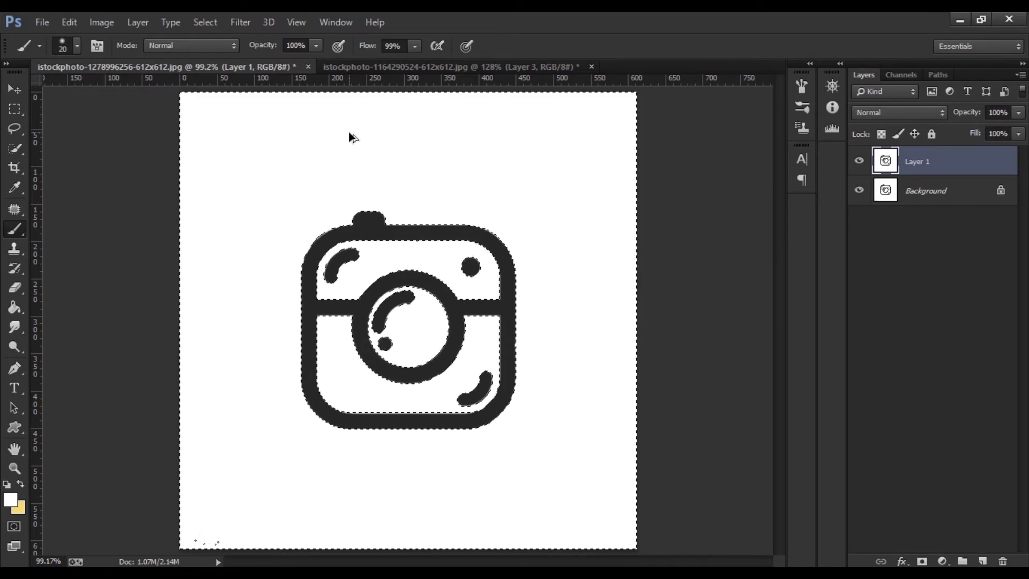
Put the camera artwork on its own new layer with the selected white cleared
key(ctrl+shift+n)
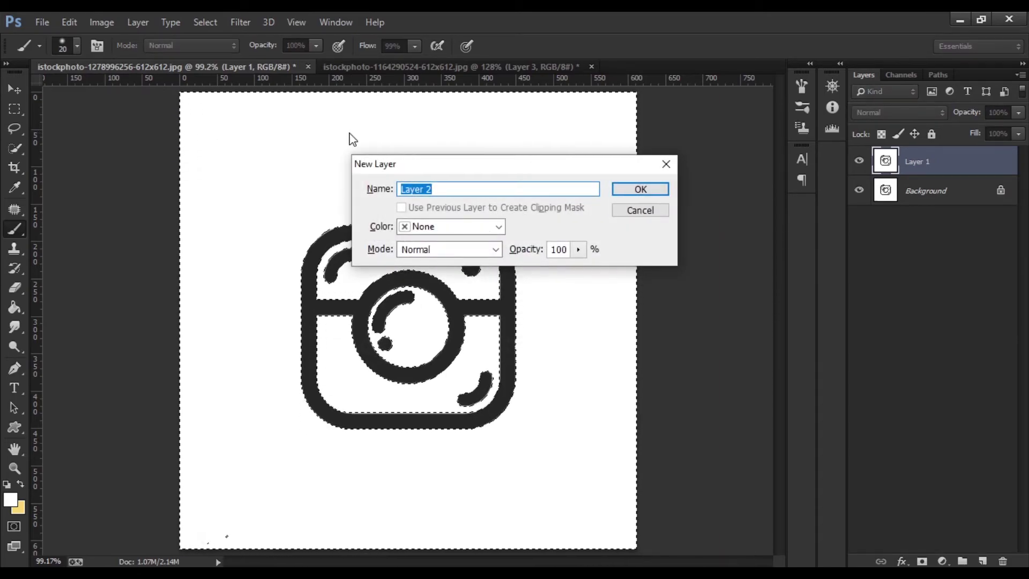
click(666, 164)
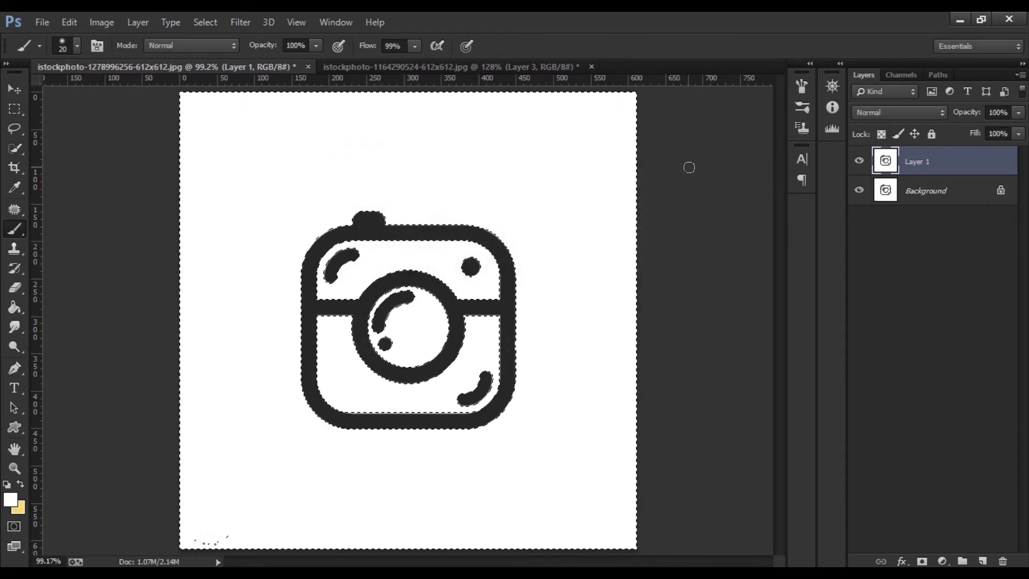
key(ctrl+j)
key(v)
drag(445, 332, 461, 322)
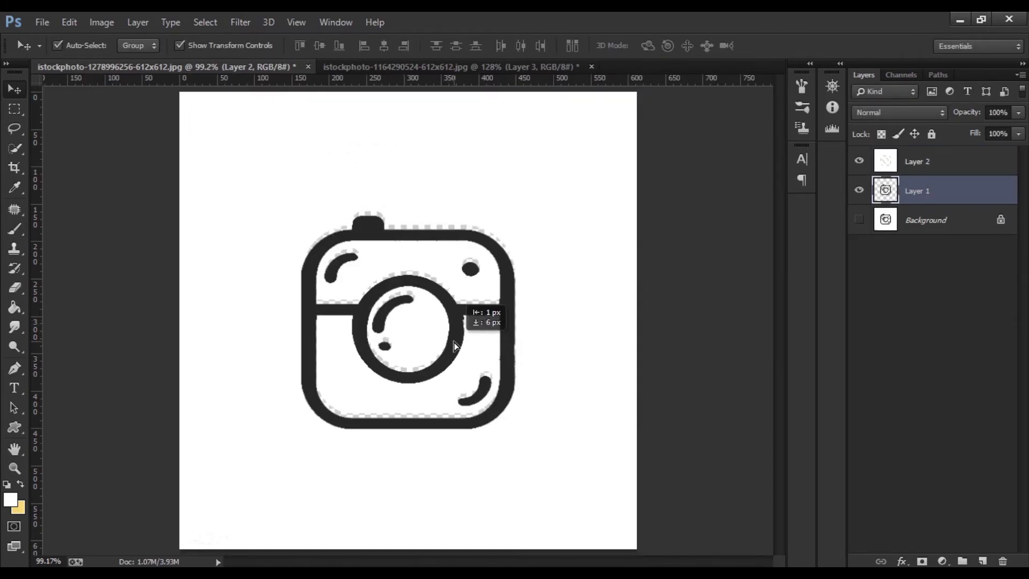
Hide Layer 2 and shift the camera artwork left and slightly down
click(577, 324)
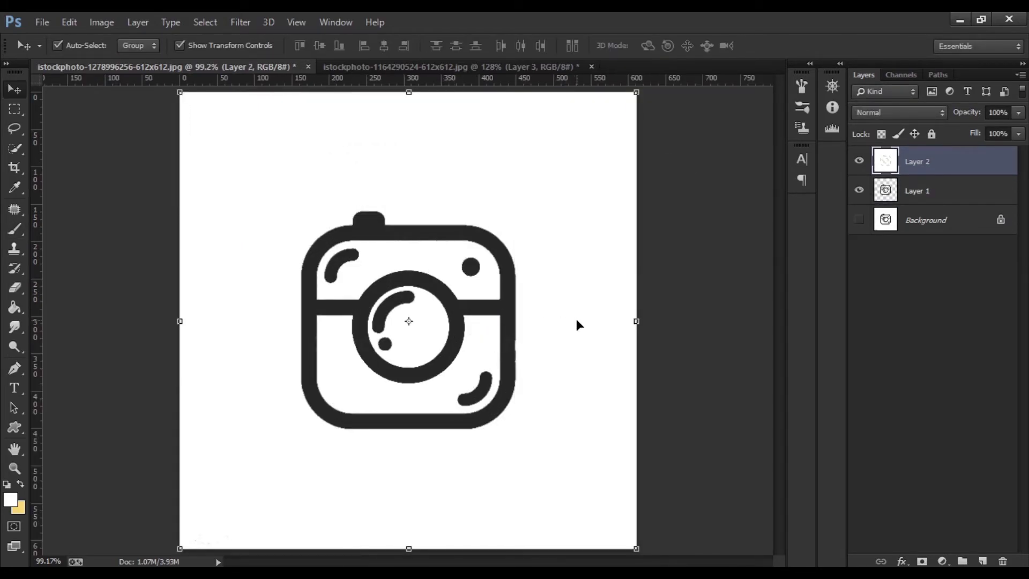
click(858, 161)
mouse_move(450, 350)
mouse_down()
mouse_move(416, 348)
mouse_move(442, 361)
mouse_move(435, 349)
mouse_move(474, 277)
mouse_move(425, 338)
mouse_up()
scroll(449, 348, down, 4)
scroll(424, 350, up, 2)
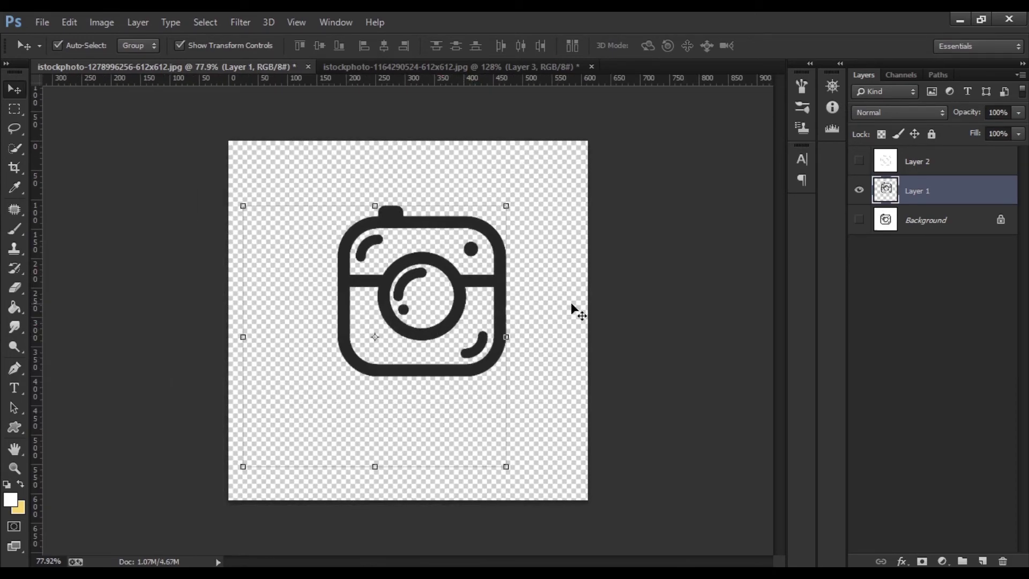
Select Layer 1 and move the camera icon left and down
click(571, 302)
click(449, 332)
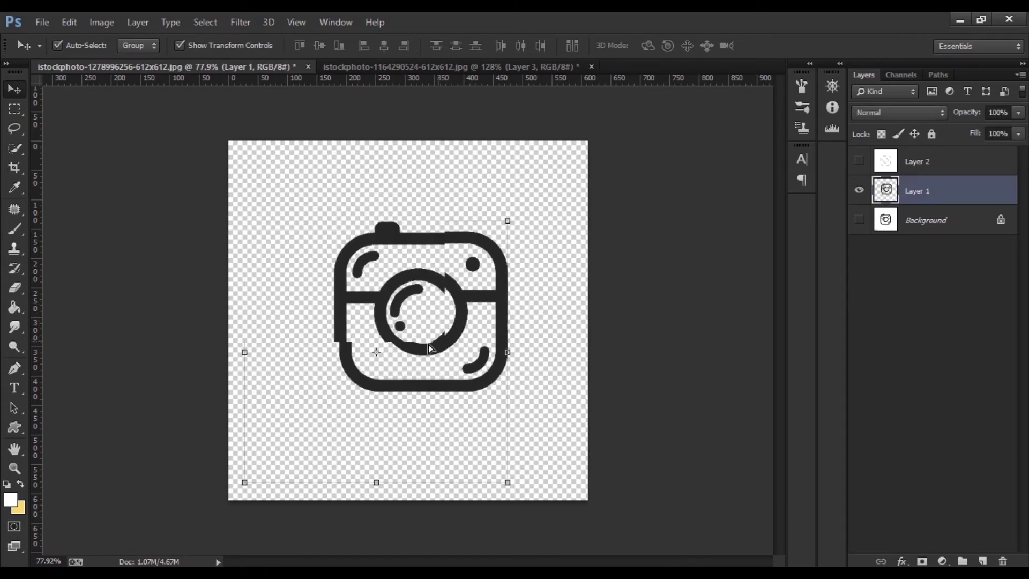
drag(450, 332, 435, 350)
Add a yellow fcff00 Solid Color fill layer beneath Layer 1, nudging the camera slightly
click(942, 561)
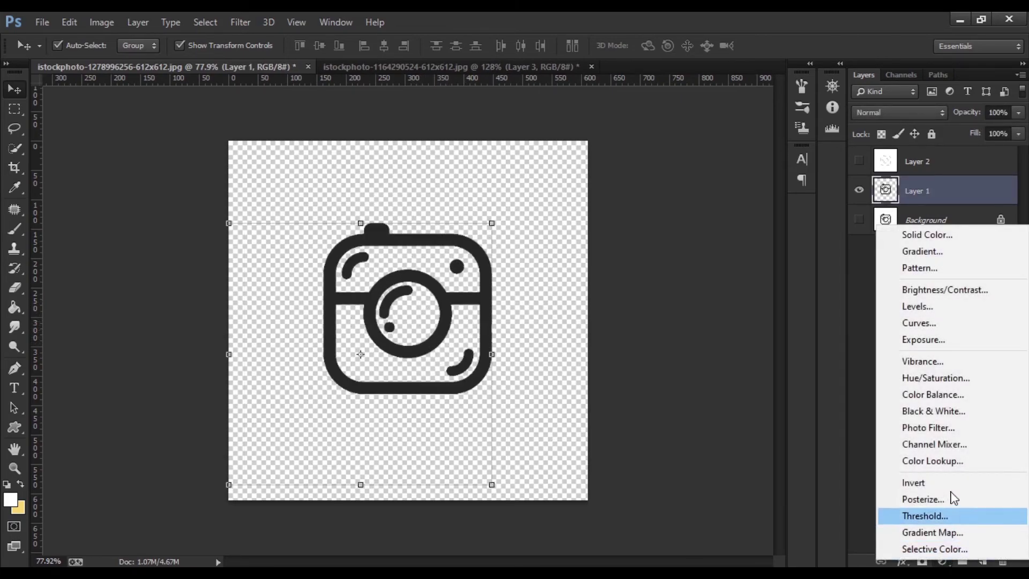
click(921, 236)
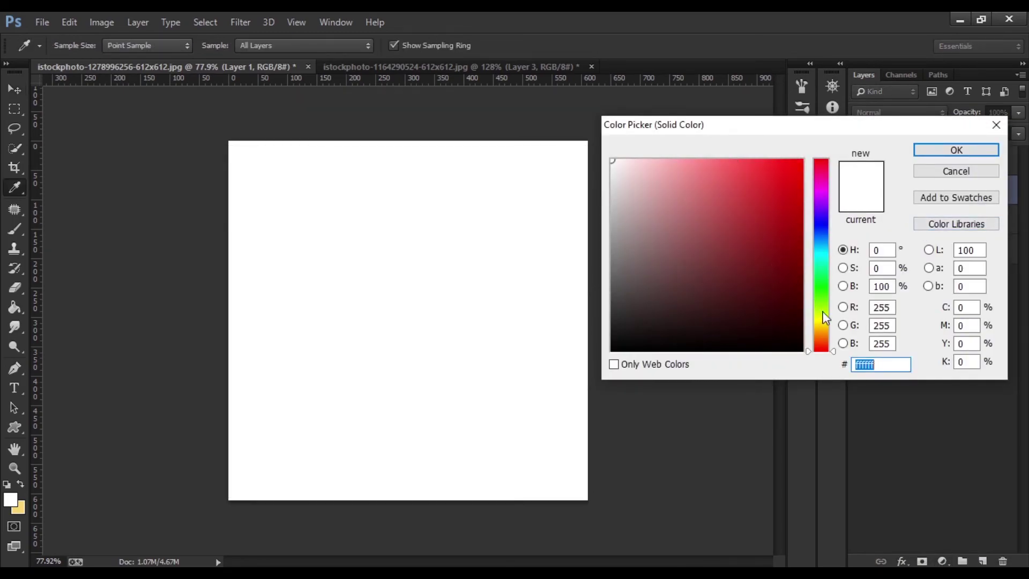
click(823, 318)
drag(780, 221, 804, 159)
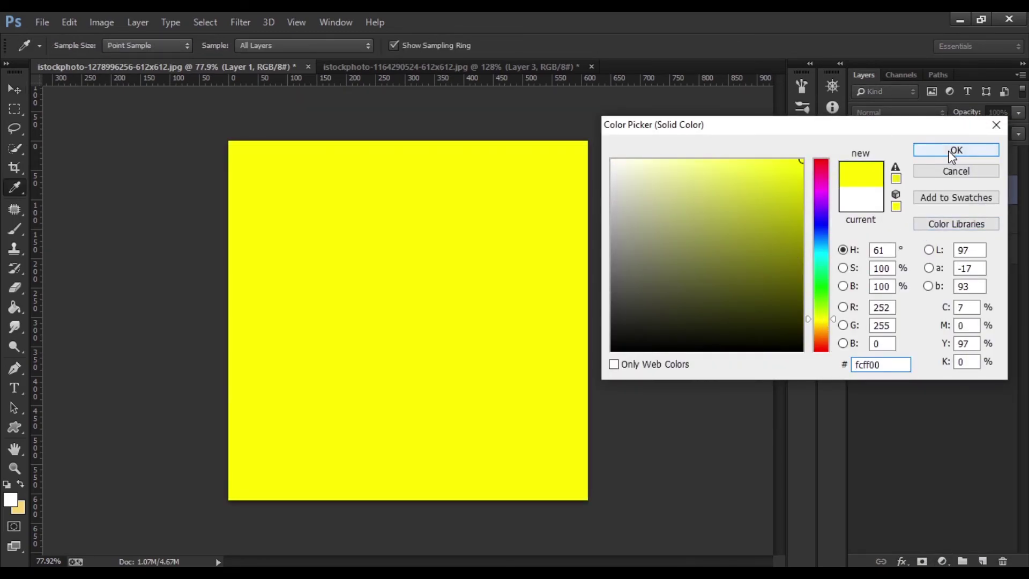
click(956, 150)
key(v)
drag(958, 192, 943, 234)
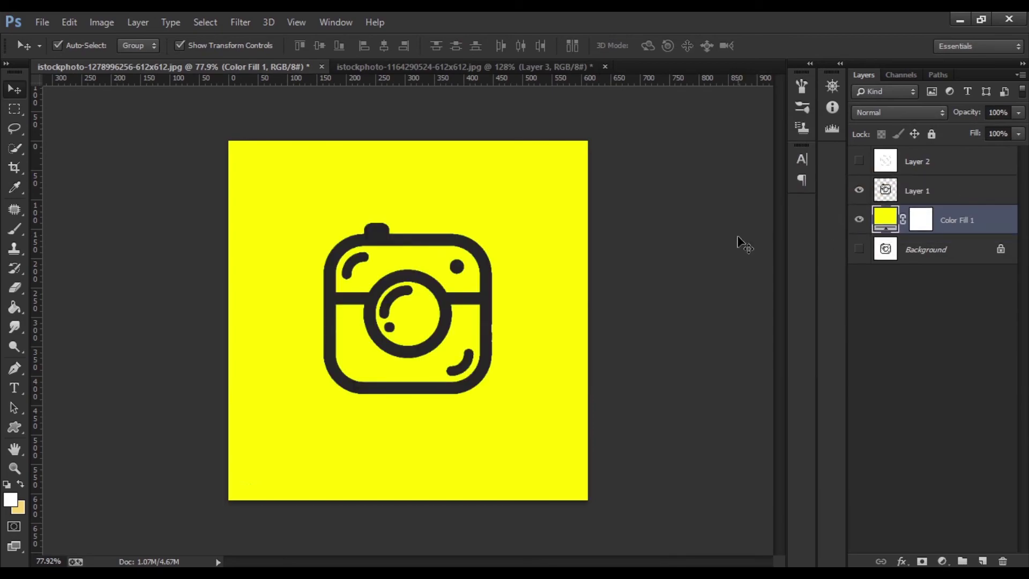
drag(465, 336, 473, 329)
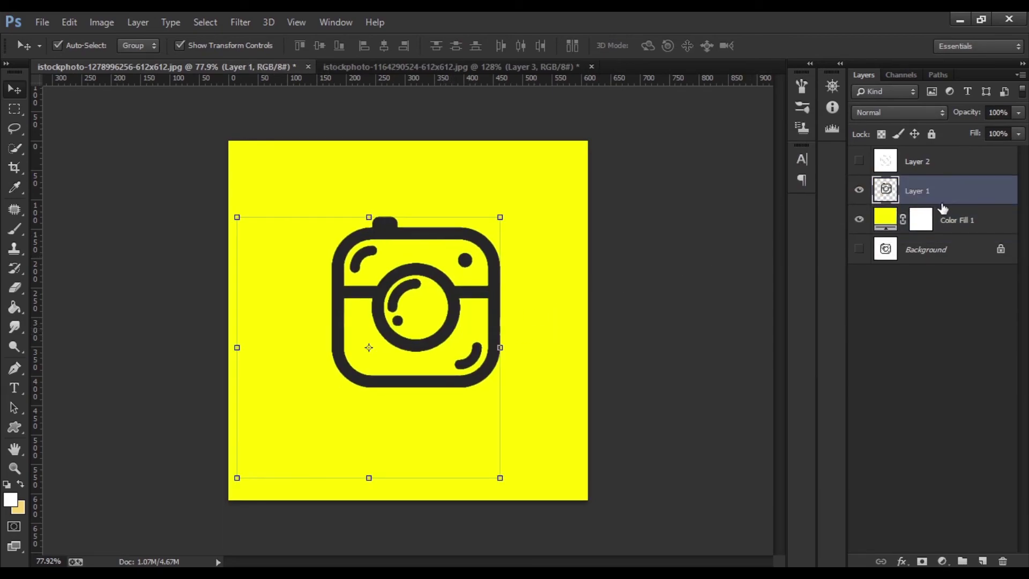
Preview olive and other hues for Color Fill 1, cancel to keep yellow, and hide it
double_click(886, 220)
click(742, 255)
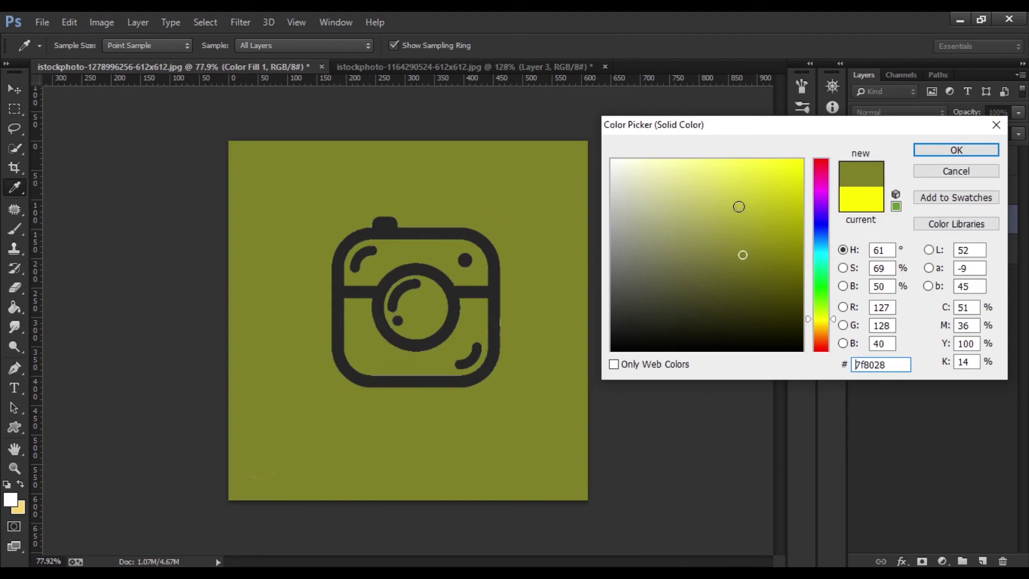
mouse_move(739, 207)
mouse_down()
mouse_move(639, 174)
mouse_move(611, 177)
mouse_up()
click(732, 181)
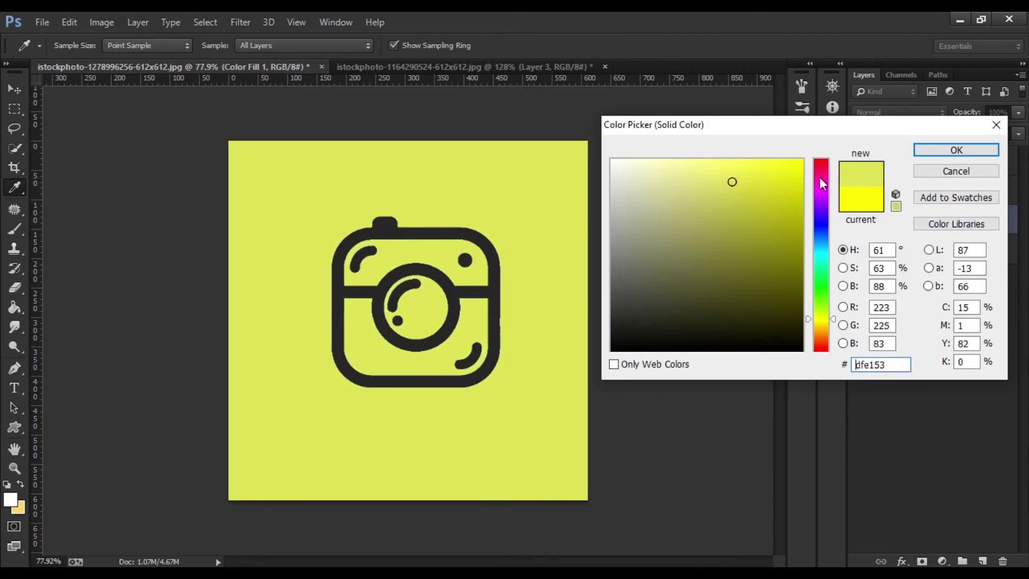
drag(820, 178, 824, 309)
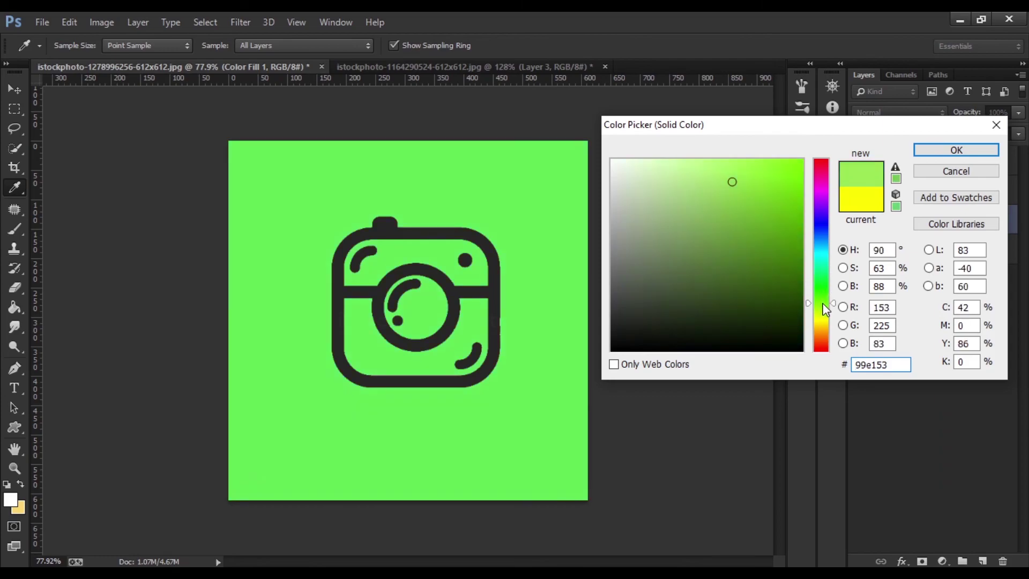
click(823, 317)
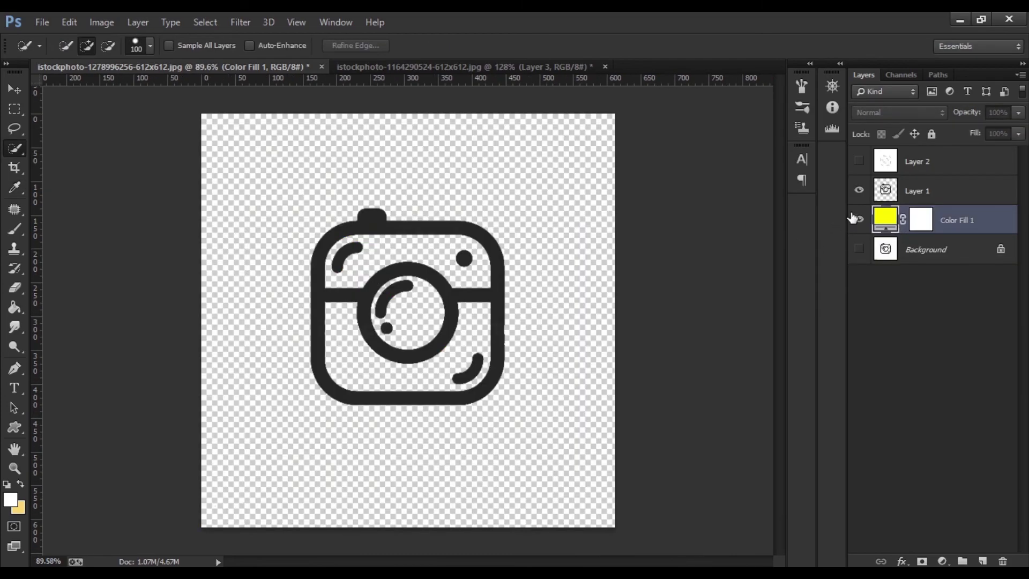
Turn Color Fill 1 back on, glance at the lightbulb document, then zoom around the camera
click(858, 219)
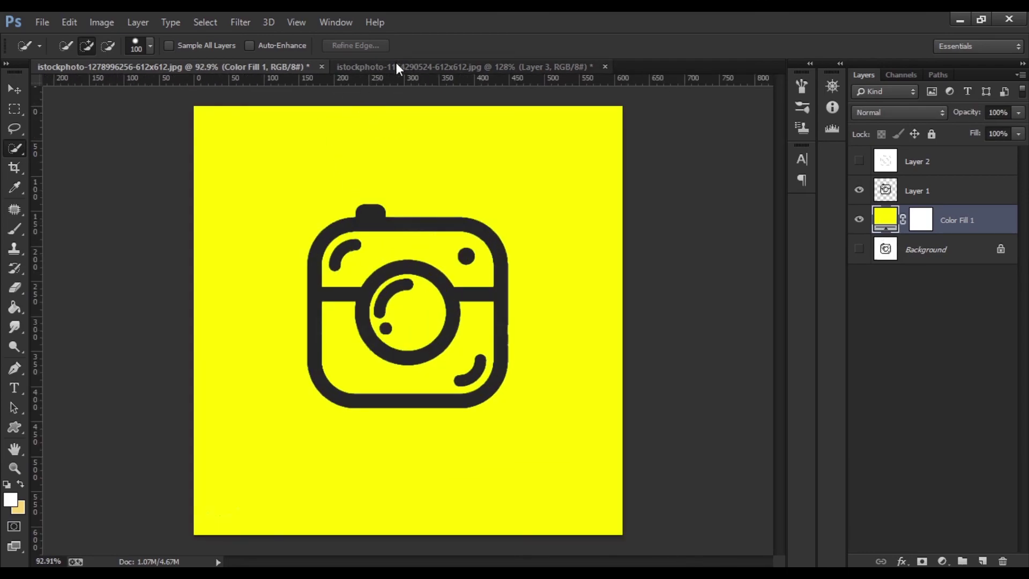
click(397, 61)
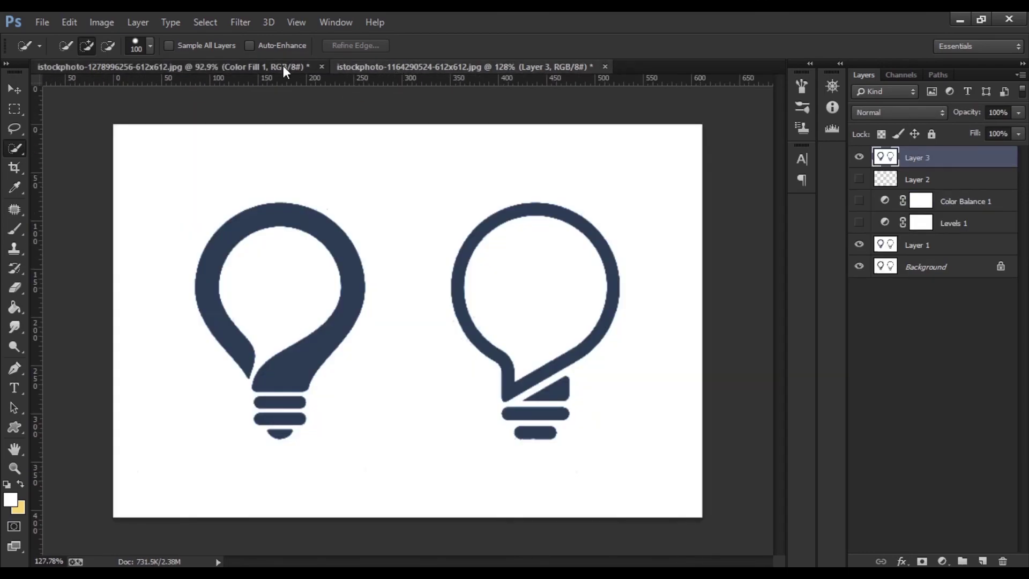
click(283, 65)
scroll(458, 244, down, 3)
scroll(459, 242, up, 2)
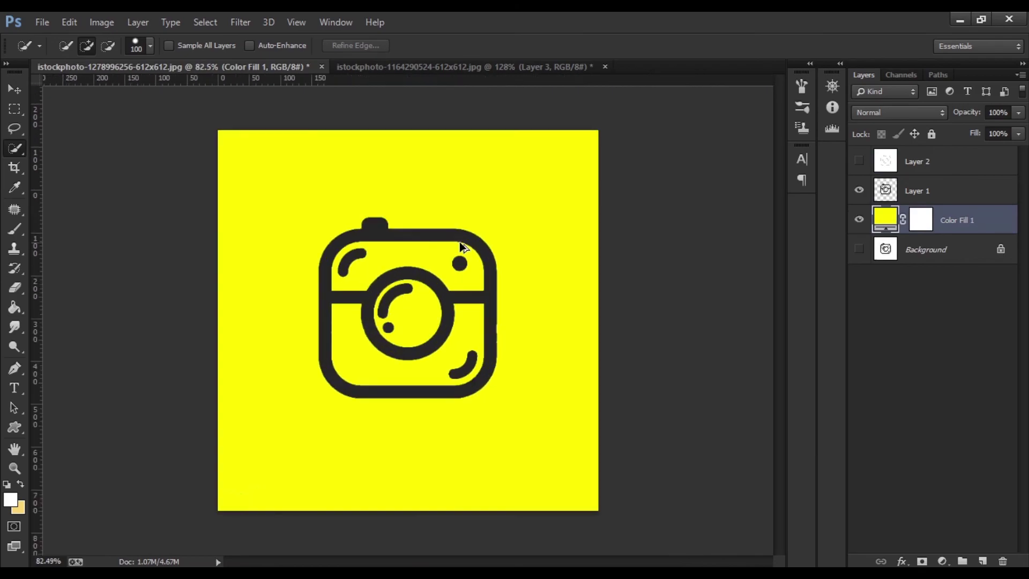
scroll(459, 243, up, 1)
scroll(457, 245, up, 3)
scroll(455, 248, up, 3)
scroll(458, 249, up, 1)
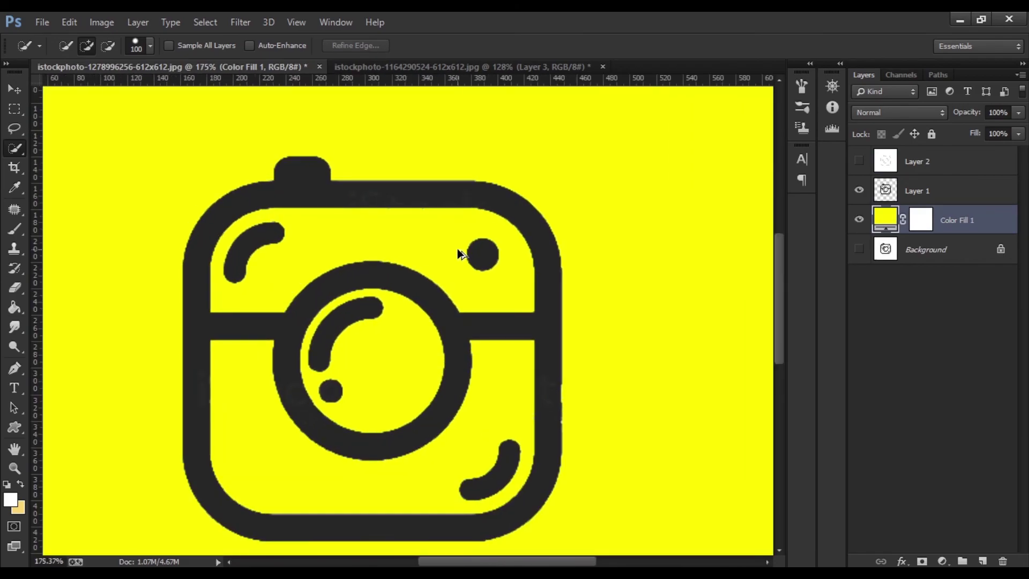
scroll(458, 249, down, 3)
scroll(455, 244, down, 2)
scroll(457, 247, up, 1)
scroll(456, 247, up, 2)
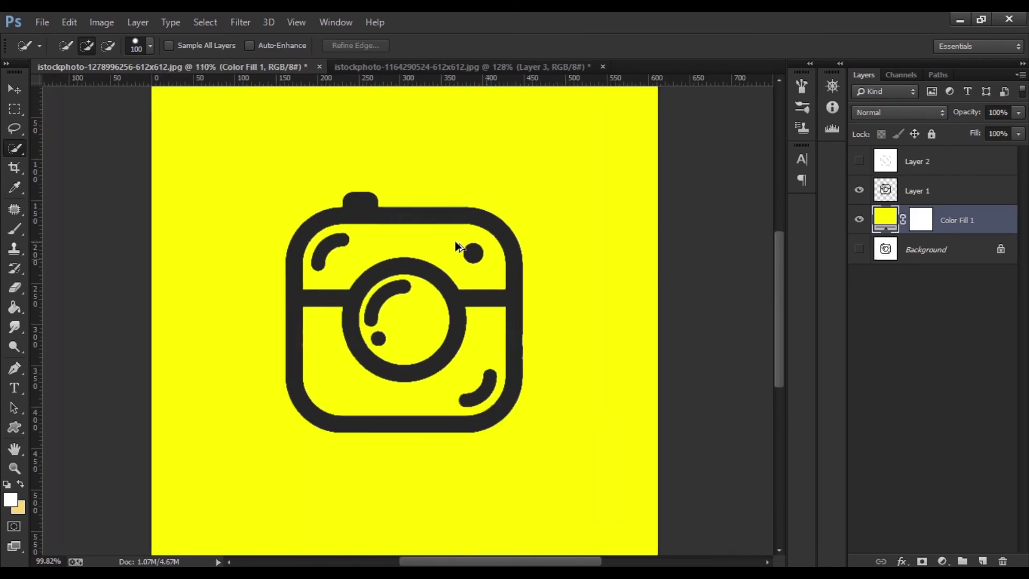